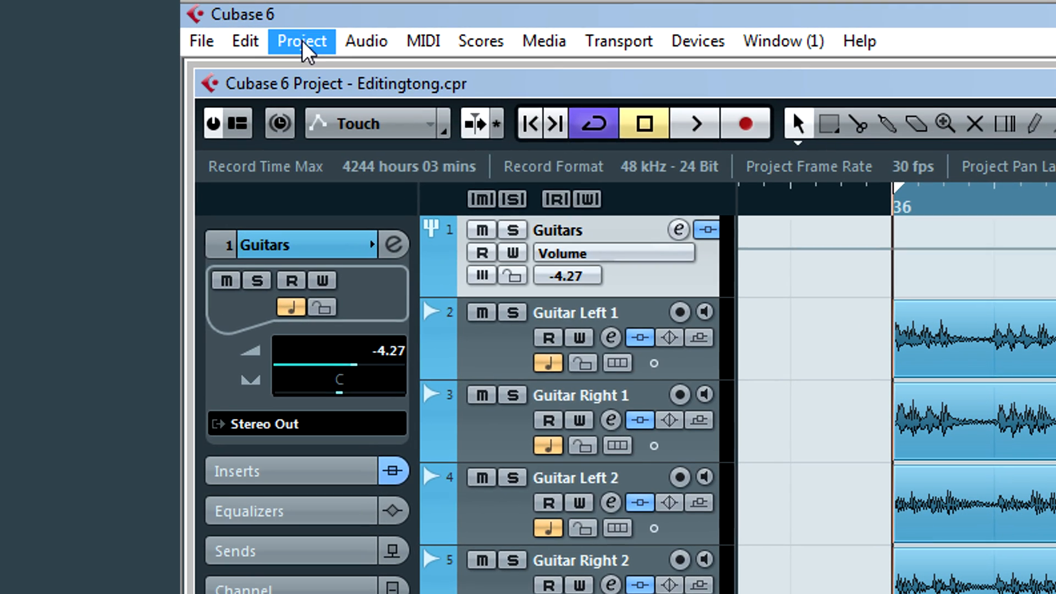
- Enable auto fade in, auto fade out and auto crossfades in the project's Auto Fades settings
{"action": "left_click", "coordinate": [50, 17]}
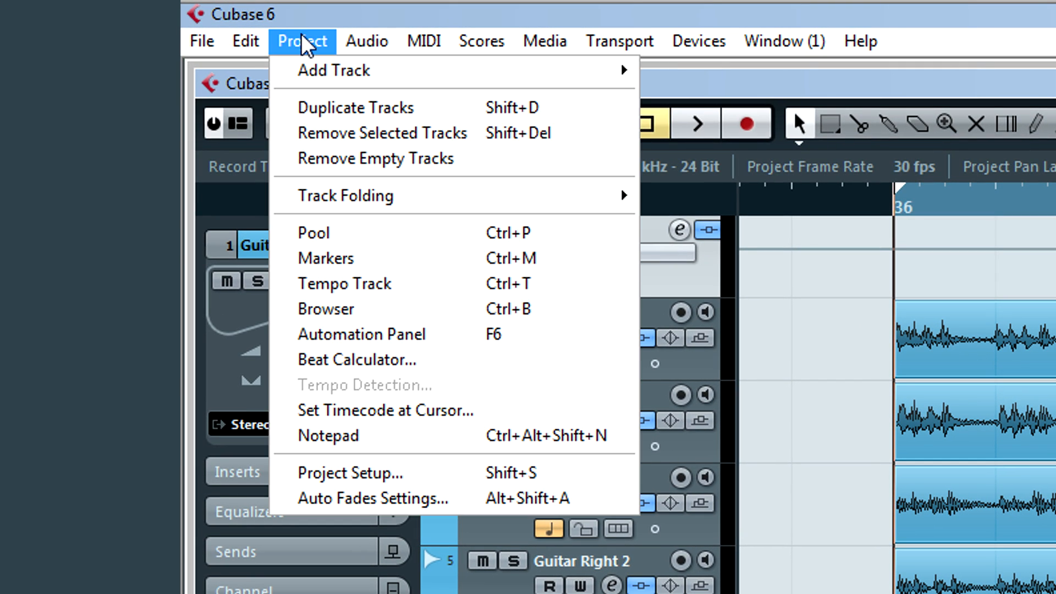
{"action": "left_click", "coordinate": [365, 500]}
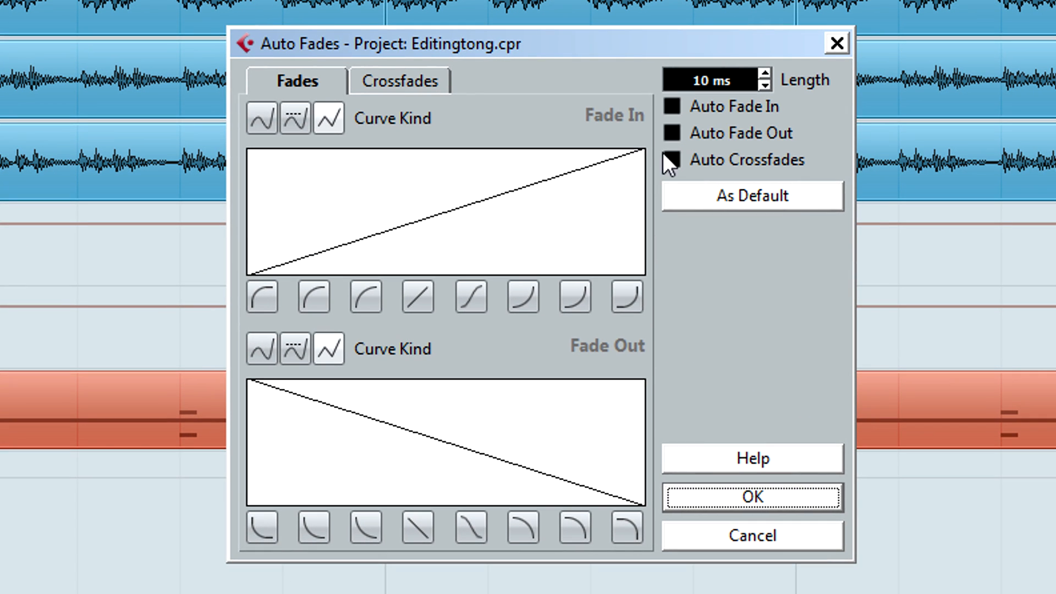
{"action": "left_click", "coordinate": [793, 162]}
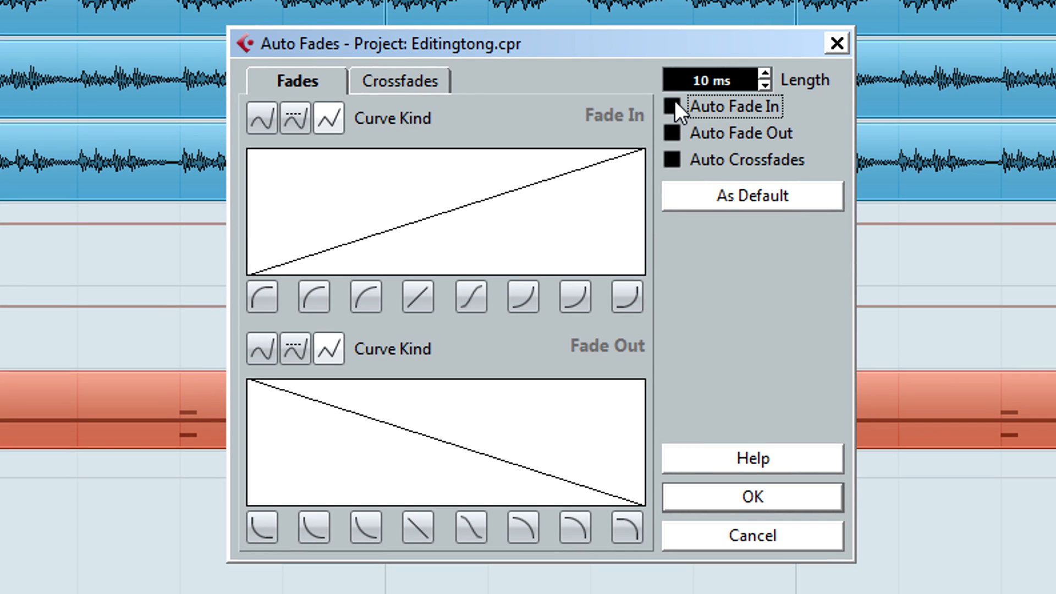
{"action": "left_click", "coordinate": [792, 190]}
{"action": "left_click", "coordinate": [793, 215]}
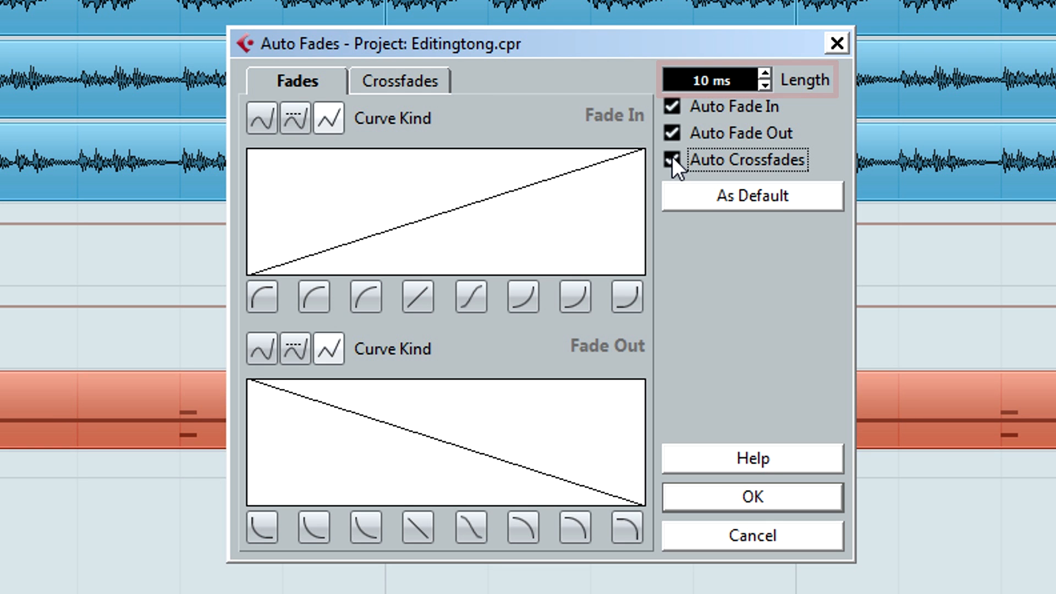
{"action": "left_click", "coordinate": [717, 496]}
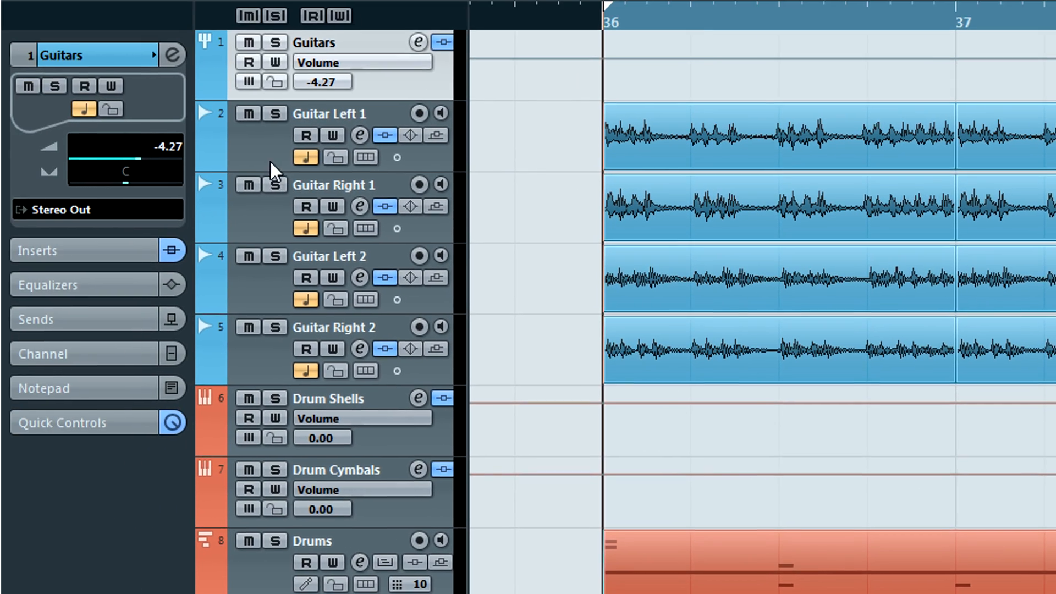
- Duplicate the four audio tracks from Guitar Left 1 through Guitar Right 2
{"action": "left_click", "coordinate": [270, 159]}
{"action": "left_click", "coordinate": [280, 350], "text": "shift"}
{"action": "right_click", "coordinate": [266, 147]}
{"action": "left_click", "coordinate": [300, 213]}
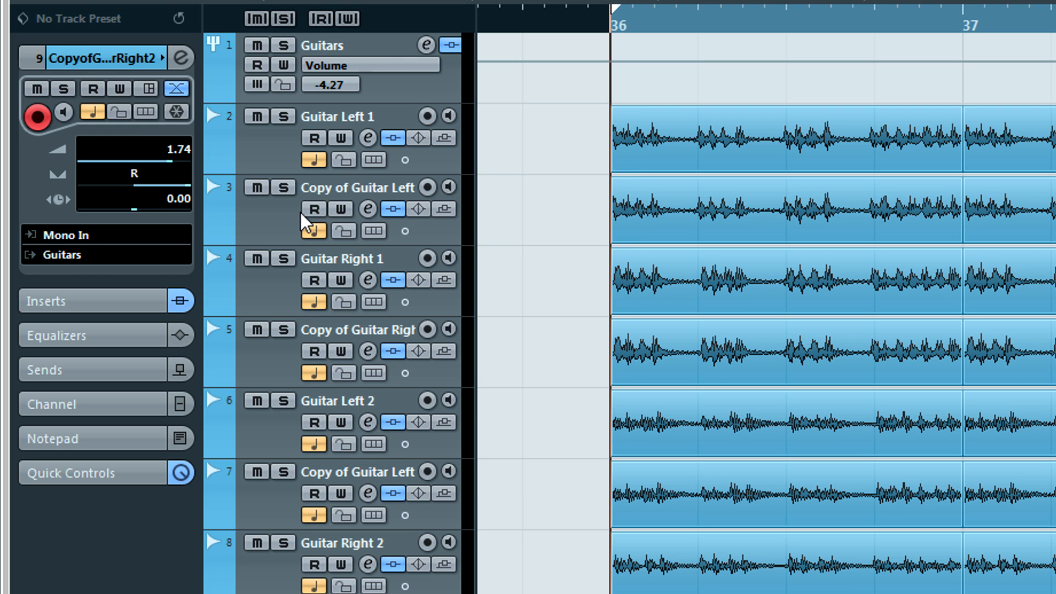
- Create a folder track above the guitar audio tracks and name it Unedited GTRS
{"action": "key", "text": "shift+f"}
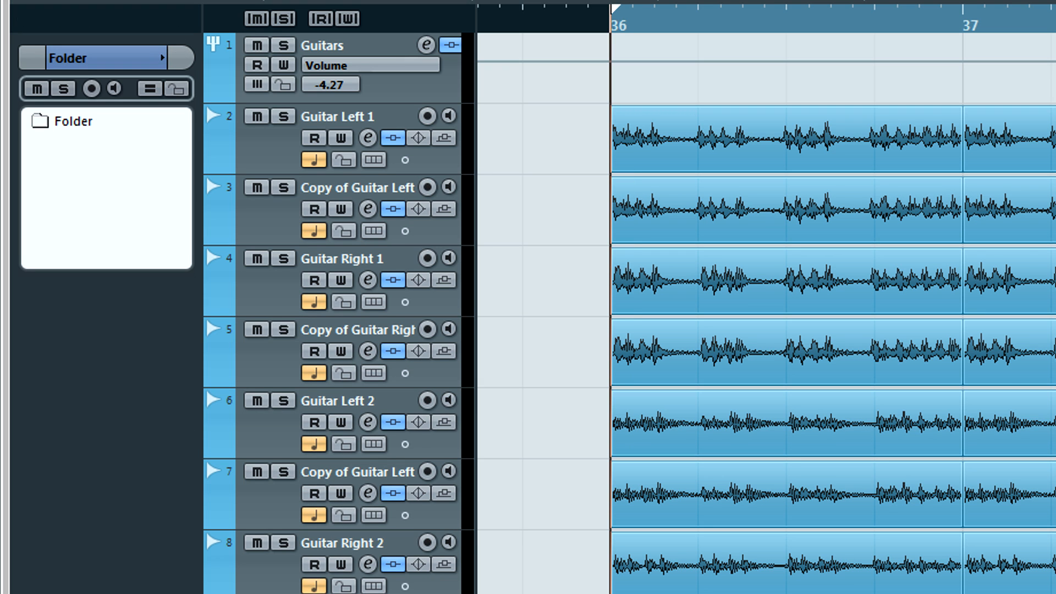
{"action": "left_click_drag", "start_coordinate": [349, 593], "coordinate": [357, 121]}
{"action": "double_click", "coordinate": [360, 117]}
{"action": "type", "text": "Unedited GTRS"}
{"action": "key", "text": "Return"}
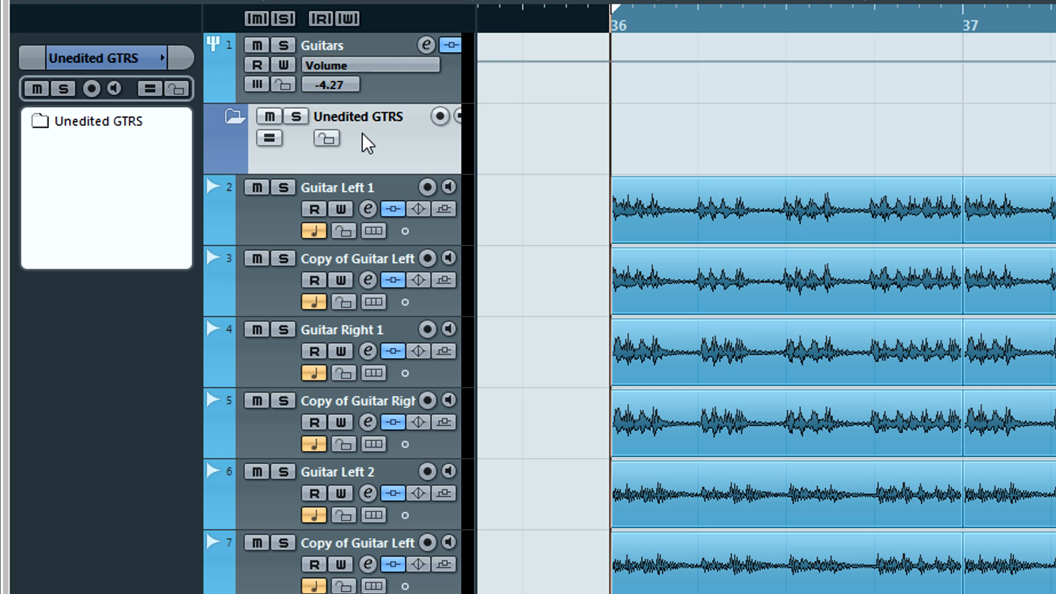
- Move the copied guitar tracks into the Unedited GTRS folder and mute the folder
{"action": "left_click", "coordinate": [299, 265]}
{"action": "left_click", "coordinate": [271, 407], "text": "ctrl"}
{"action": "left_click", "coordinate": [257, 575], "text": "ctrl"}
{"action": "left_click_drag", "start_coordinate": [308, 291], "coordinate": [352, 39]}
{"action": "left_click", "coordinate": [257, 112]}
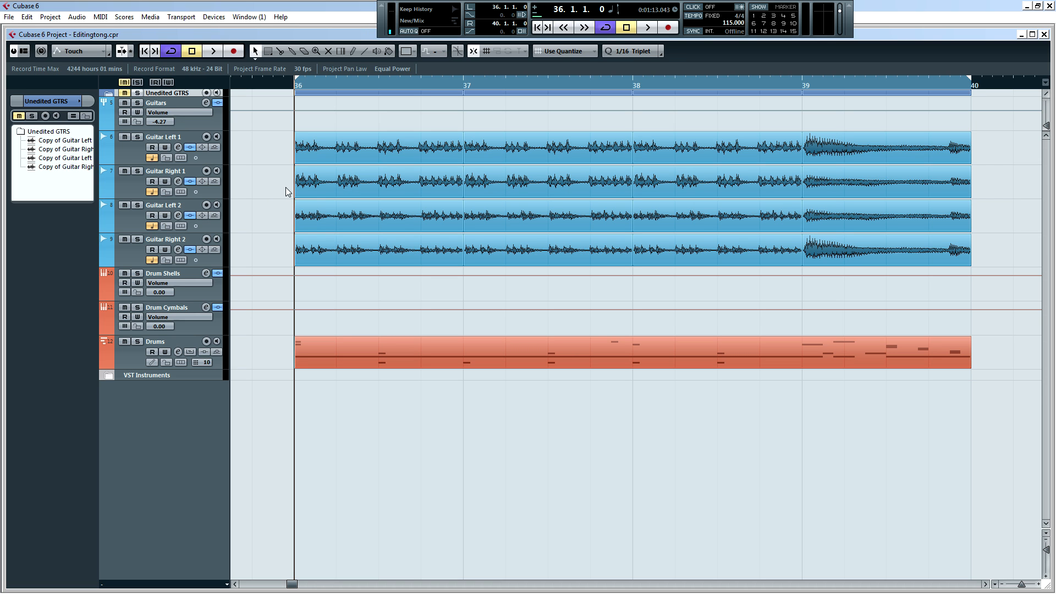
- Open the first Guitar Left 1 event for sample editing with Free Warp active, and extend its start slightly before bar 36
{"action": "double_click", "coordinate": [365, 147]}
{"action": "scroll", "coordinate": [456, 402], "scroll_direction": "right", "scroll_amount": 3}
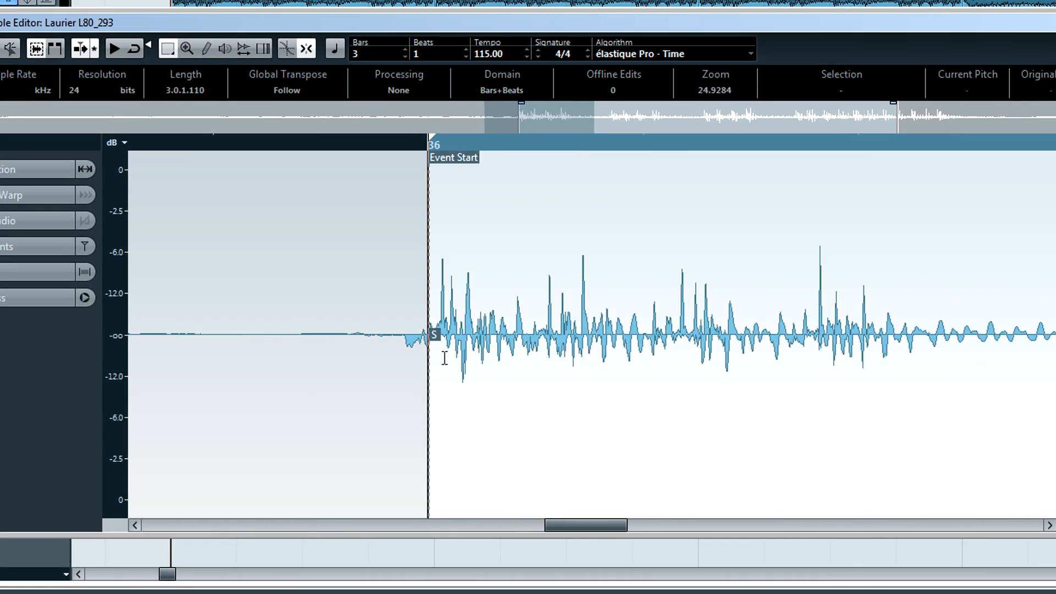
{"action": "scroll", "coordinate": [452, 404], "scroll_direction": "down", "scroll_amount": 5}
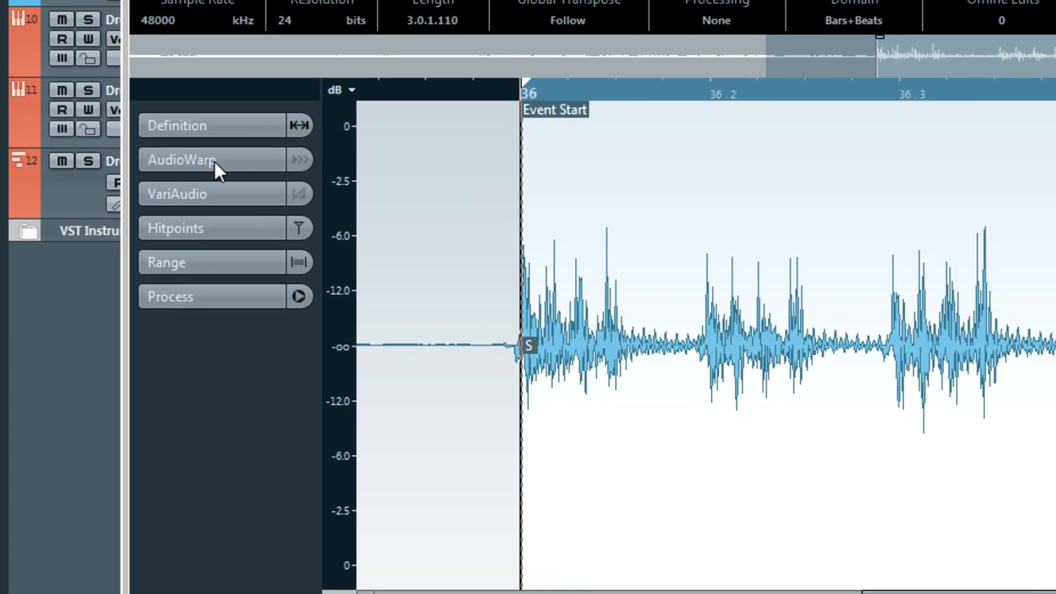
{"action": "left_click", "coordinate": [22, 196]}
{"action": "left_click", "coordinate": [399, 276]}
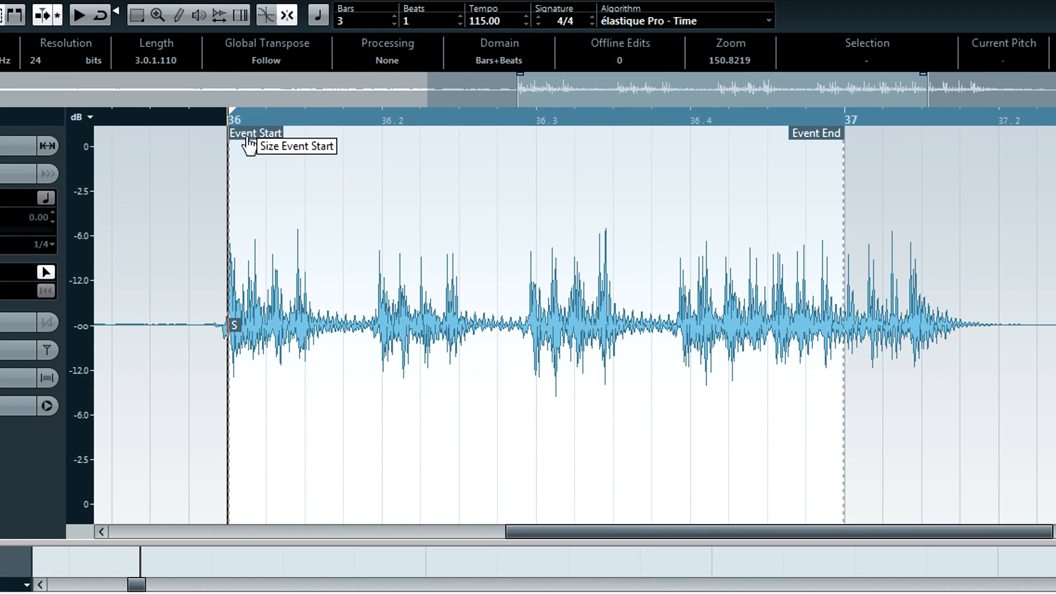
{"action": "left_click_drag", "start_coordinate": [337, 131], "coordinate": [312, 131]}
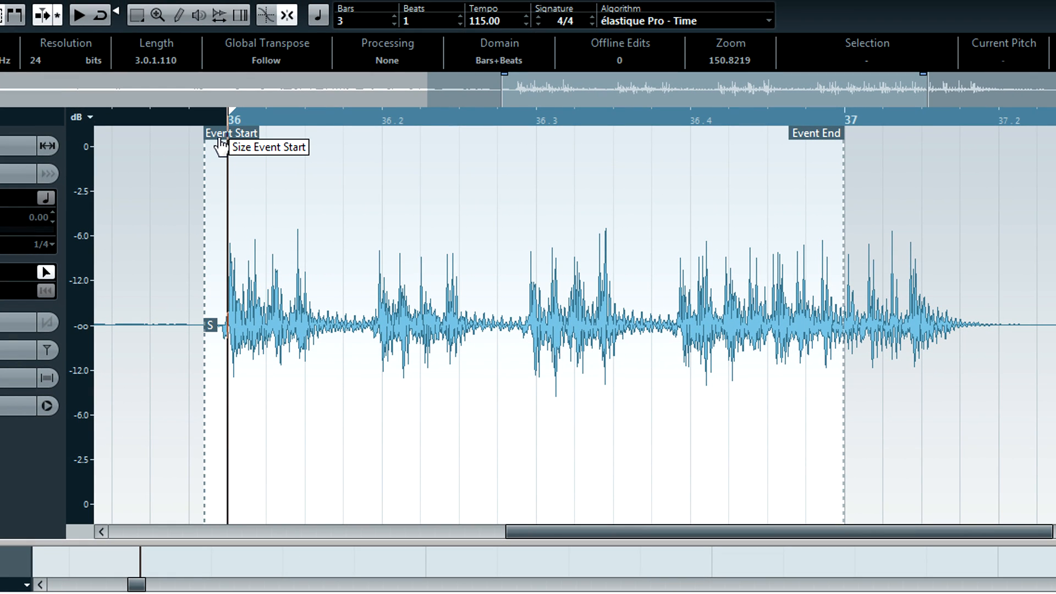
- Add warp tabs at the note transients of the first beat of bar 36
{"action": "scroll", "coordinate": [259, 385], "scroll_direction": "up", "scroll_amount": 6}
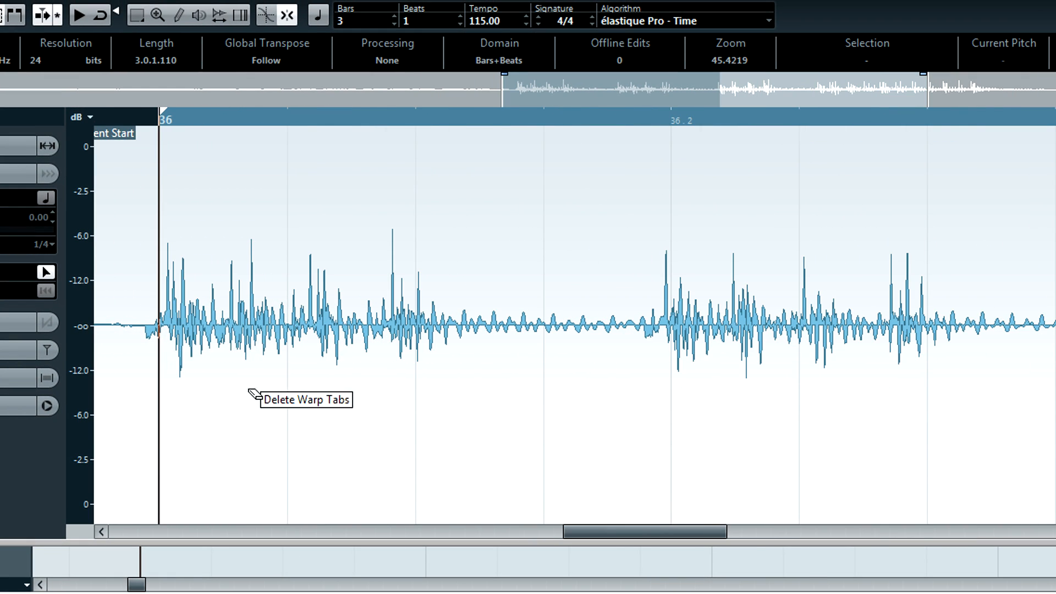
{"action": "scroll", "coordinate": [141, 347], "scroll_direction": "up", "scroll_amount": 3}
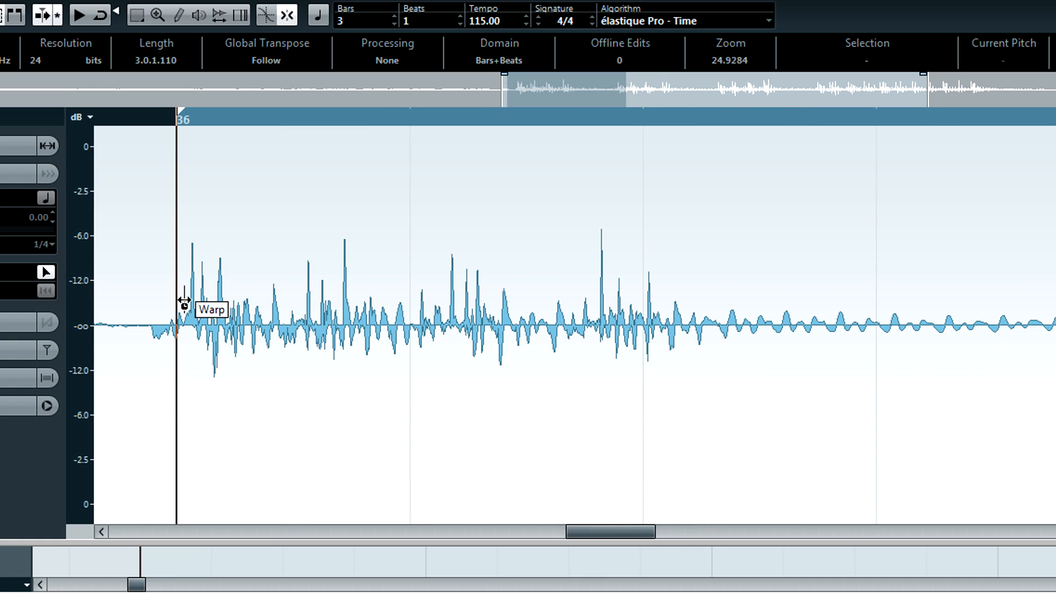
{"action": "left_click", "coordinate": [184, 303]}
{"action": "left_click", "coordinate": [303, 326]}
{"action": "left_click", "coordinate": [446, 324]}
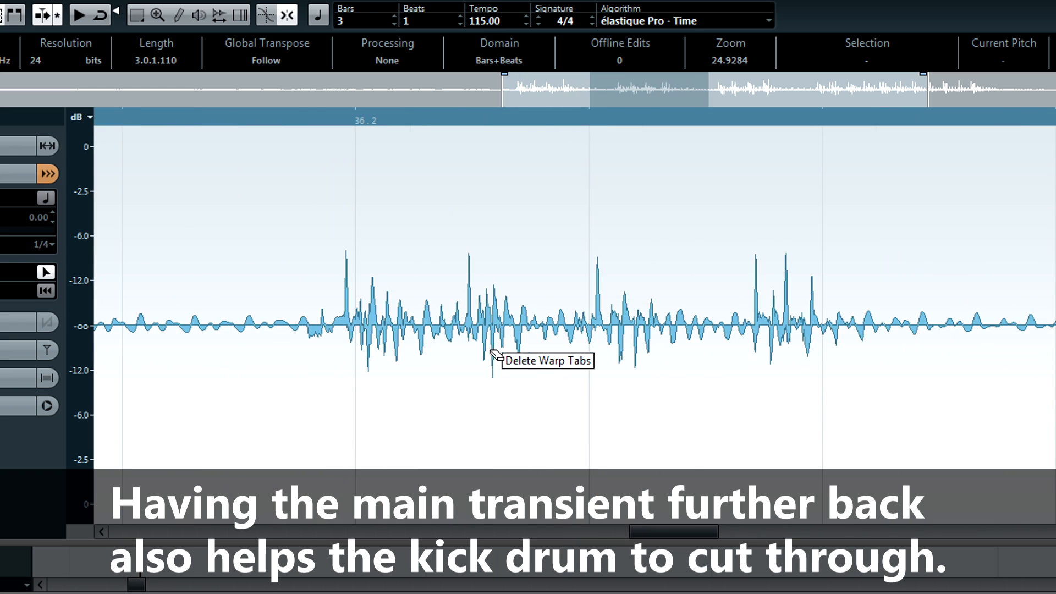
- Add warp tabs at the four note transients of the second beat of bar 36 and align them to the grid
{"action": "left_click", "coordinate": [335, 325]}
{"action": "left_click", "coordinate": [459, 325]}
{"action": "left_click", "coordinate": [585, 324]}
{"action": "left_click", "coordinate": [750, 324]}
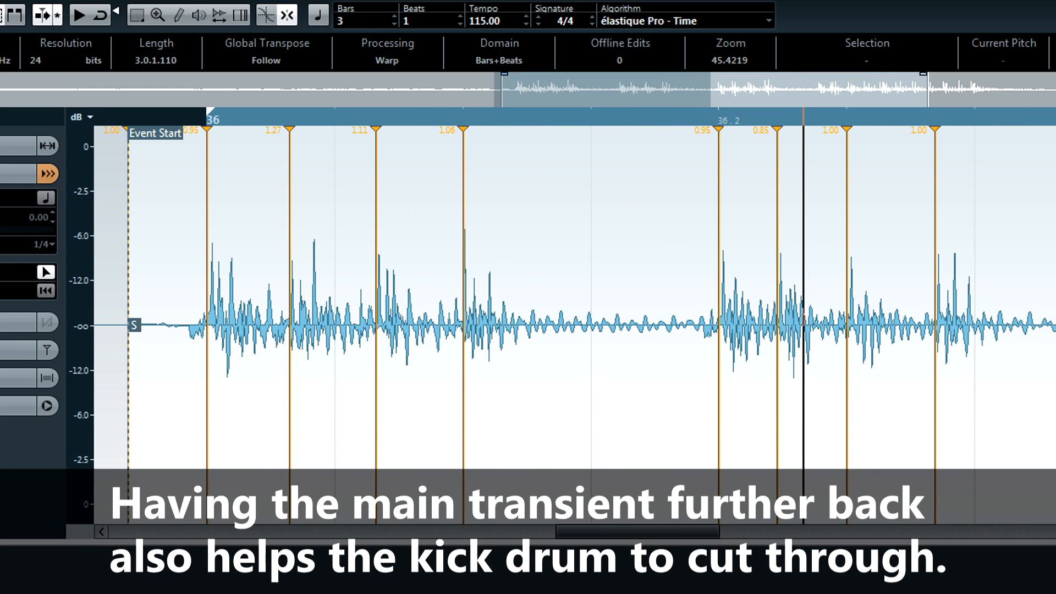
- Warp the note transients of the third beat of bar 36 onto the grid
{"action": "left_click_drag", "start_coordinate": [776, 308], "coordinate": [973, 313]}
{"action": "key", "text": "ctrl+KP_Add"}
{"action": "key", "text": "ctrl+KP_Add"}
{"action": "left_click_drag", "start_coordinate": [550, 96], "coordinate": [723, 96]}
{"action": "left_click_drag", "start_coordinate": [346, 320], "coordinate": [539, 302]}
{"action": "key", "text": "alt+n"}
{"action": "key", "text": "alt+n"}
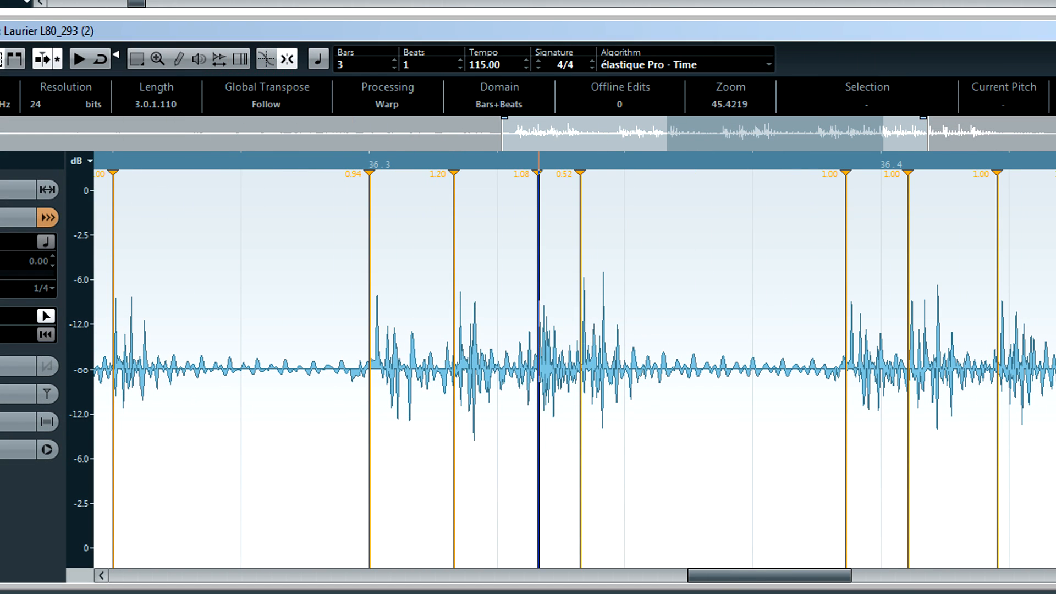
{"action": "key", "text": "ctrl+KP_Add"}
{"action": "left_click_drag", "start_coordinate": [581, 362], "coordinate": [625, 362]}
- Warp the remaining notes towards the end of bar 36 into time and leave the sample editor
{"action": "key", "text": "ctrl+KP_Add"}
{"action": "key", "text": "ctrl+KP_Add"}
{"action": "key", "text": "ctrl+KP_Add"}
{"action": "scroll", "coordinate": [509, 126], "scroll_direction": "right", "scroll_amount": 4}
{"action": "mouse_move", "coordinate": [415, 337]}
{"action": "left_mouse_down"}
{"action": "mouse_move", "coordinate": [707, 325]}
{"action": "mouse_move", "coordinate": [792, 337]}
{"action": "left_mouse_up"}
{"action": "left_click", "coordinate": [459, 1]}
{"action": "left_click", "coordinate": [460, 2]}
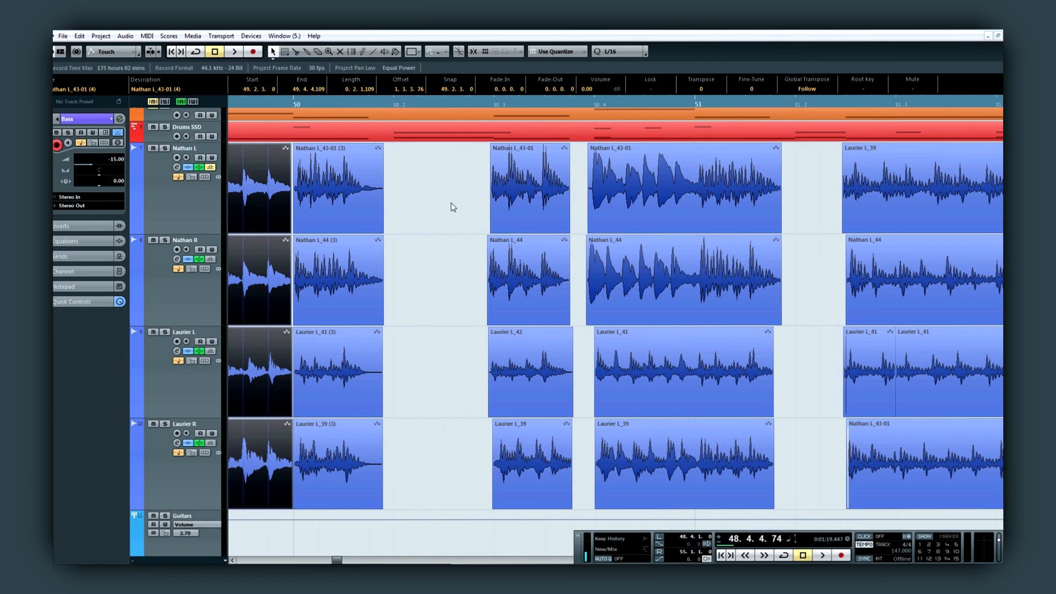
{"action": "left_click_drag", "start_coordinate": [451, 202], "coordinate": [544, 472]}
{"action": "key", "text": "q"}
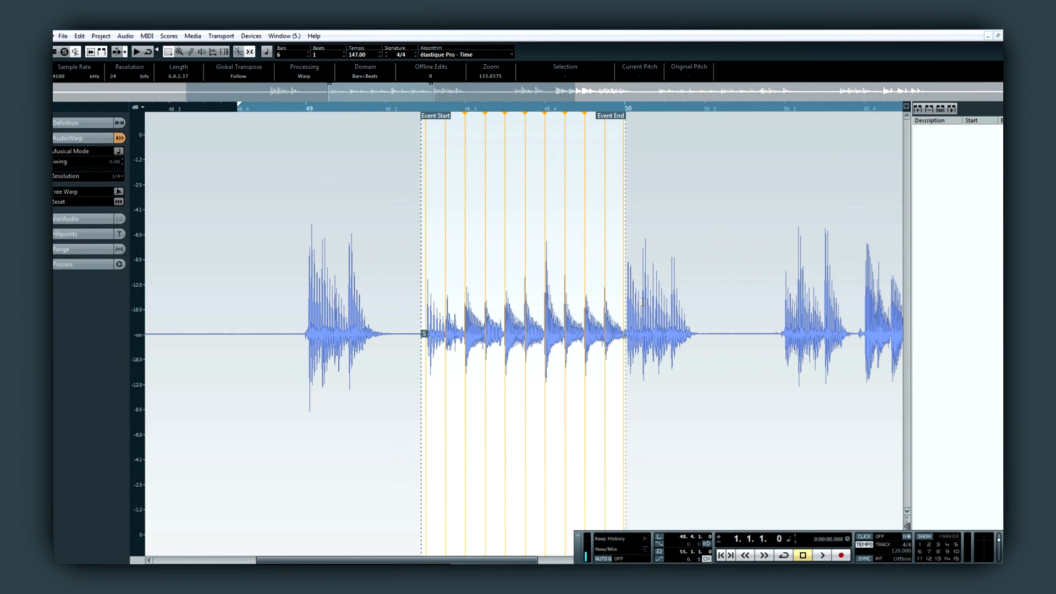
{"action": "key", "text": "h"}
{"action": "key", "text": "h"}
{"action": "key", "text": "h"}
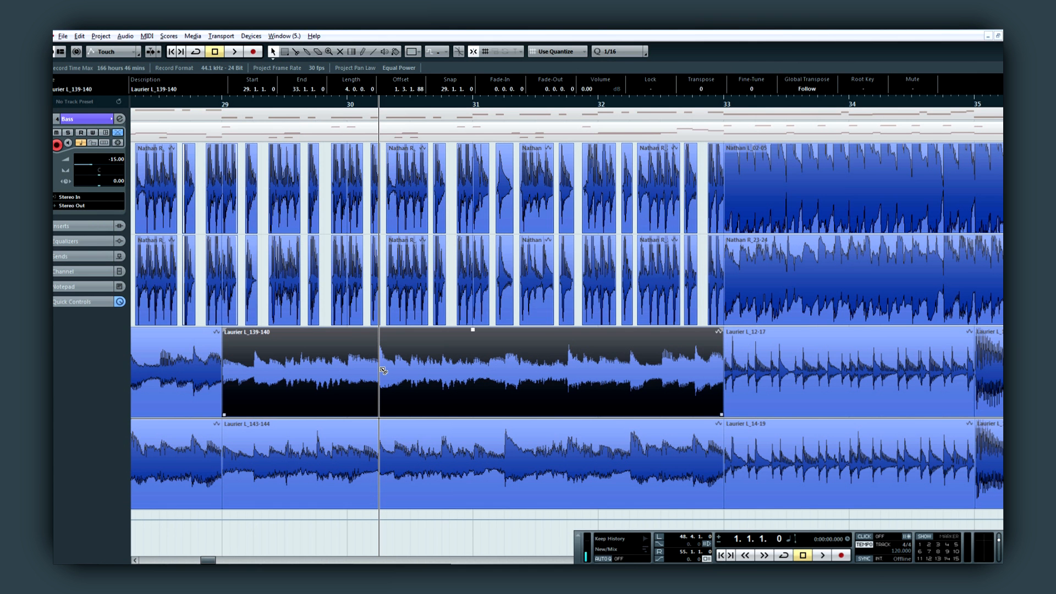
{"action": "key", "text": "q"}
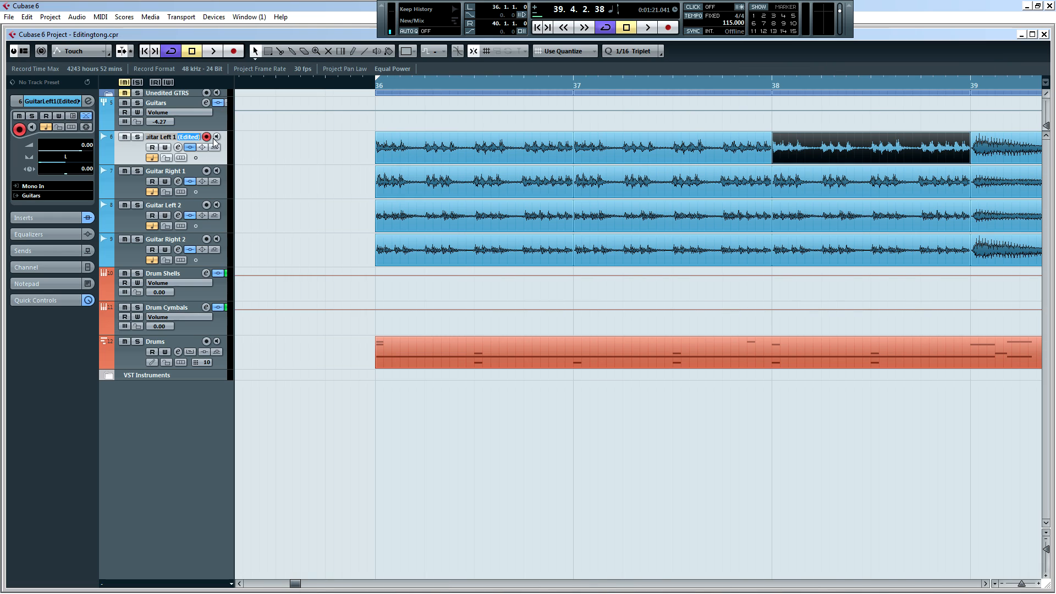
- Enlarge the Guitar Right 1 track's height and magnify its waveform display at the start of bar 36
{"action": "scroll", "coordinate": [264, 182], "scroll_direction": "right", "scroll_amount": 2}
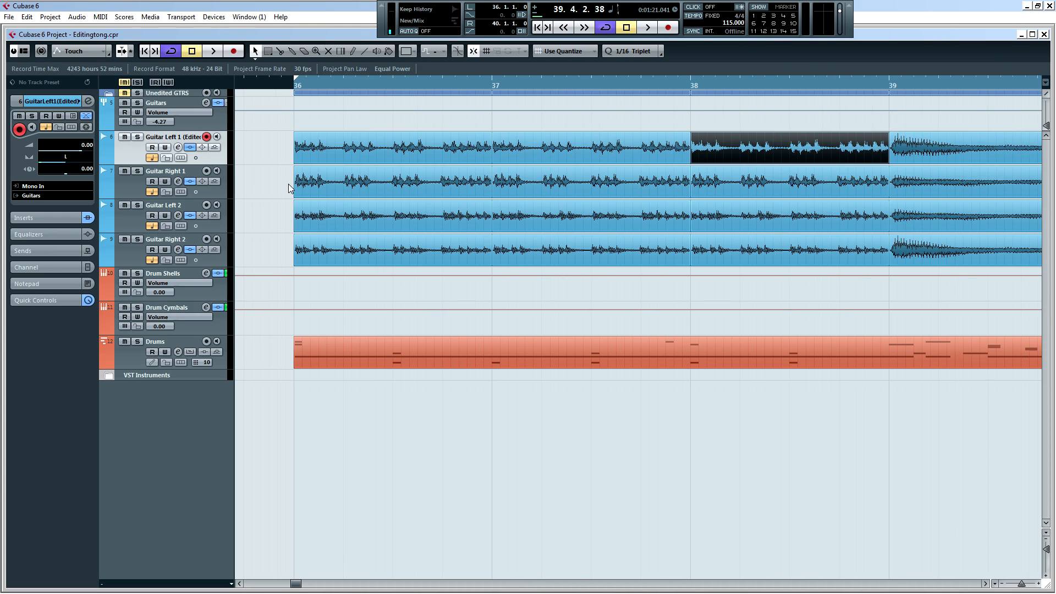
{"action": "scroll", "coordinate": [266, 183], "scroll_direction": "right", "scroll_amount": 1}
{"action": "scroll", "coordinate": [255, 184], "scroll_direction": "left", "scroll_amount": 1}
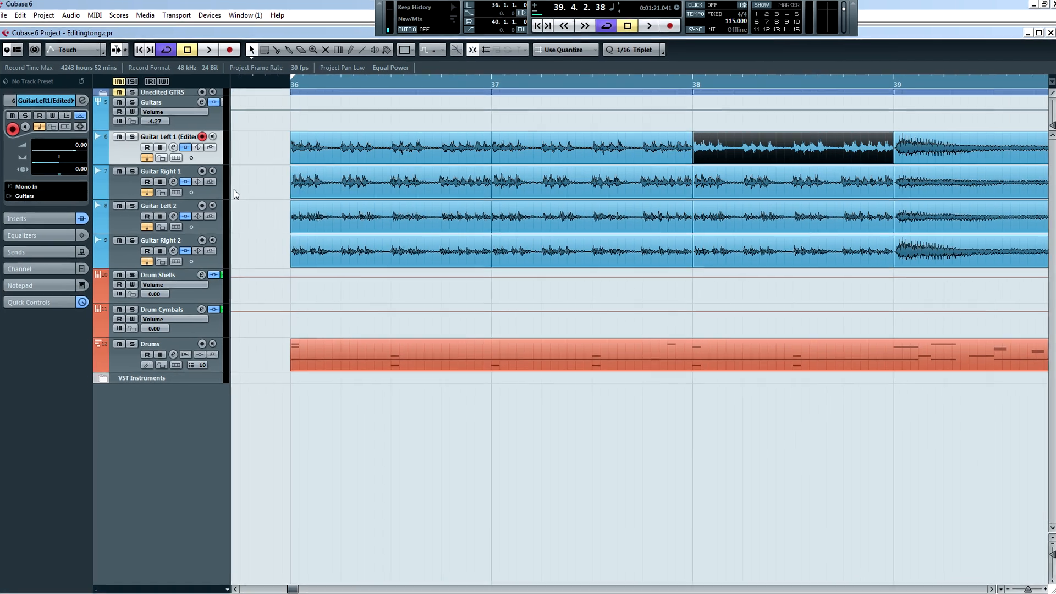
{"action": "left_click_drag", "start_coordinate": [128, 207], "coordinate": [132, 478]}
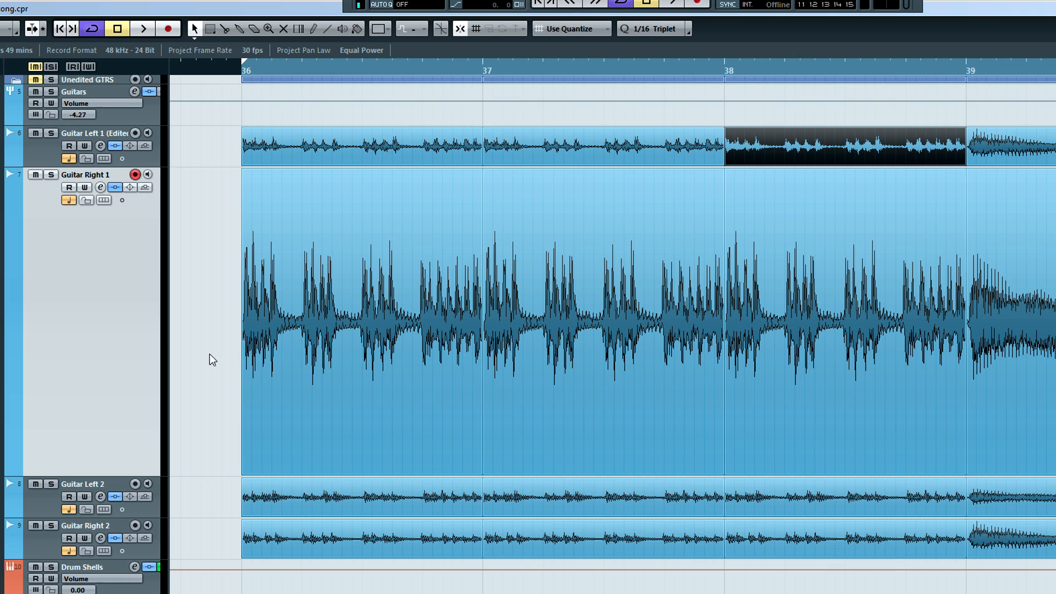
{"action": "scroll", "coordinate": [219, 274], "scroll_direction": "up", "scroll_amount": 6}
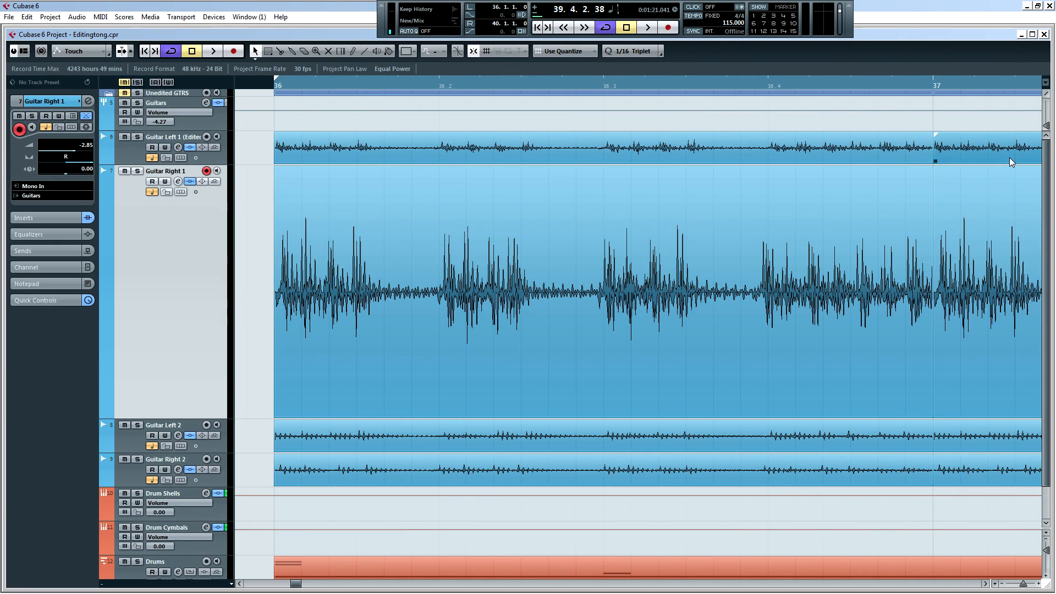
{"action": "left_click_drag", "start_coordinate": [1046, 130], "coordinate": [1044, 124]}
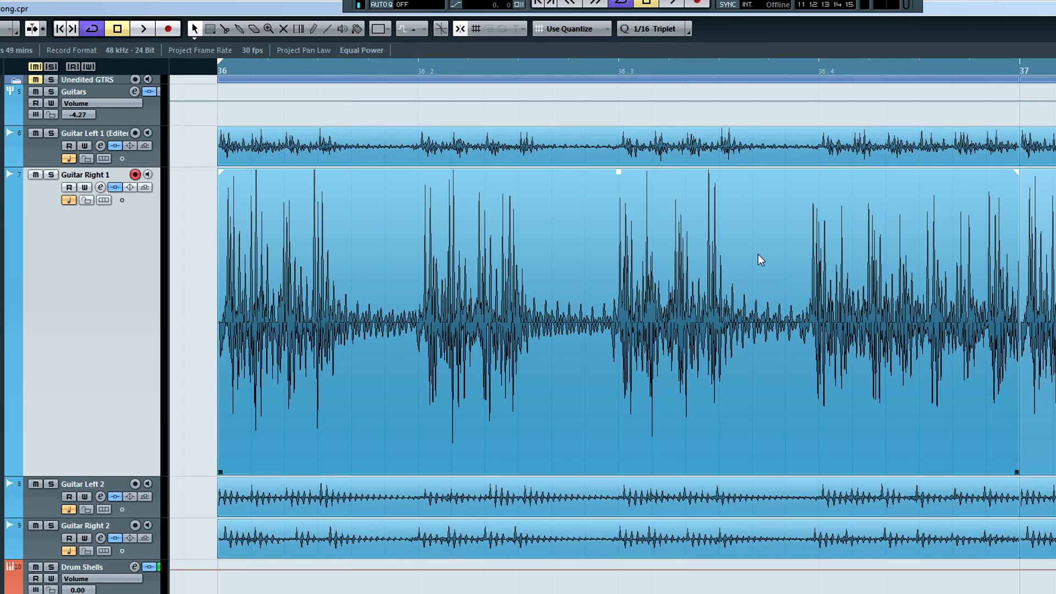
{"action": "left_click_drag", "start_coordinate": [224, 68], "coordinate": [216, 95]}
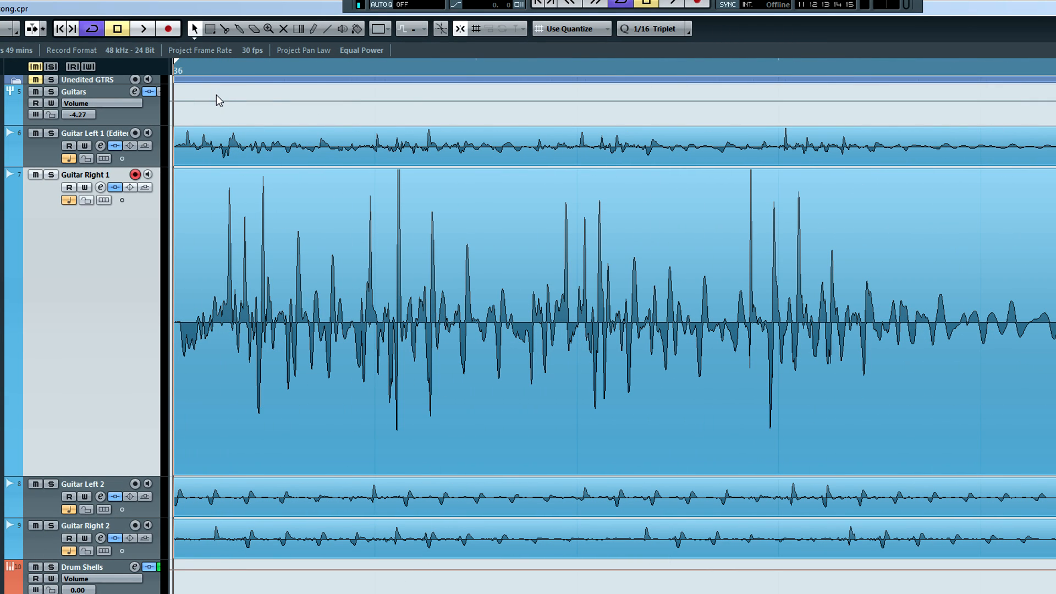
- With Snap off, slice Guitar Right 1 just before each note transient in the first beat of bar 36, deleting the lead-in
{"action": "left_click", "coordinate": [460, 33]}
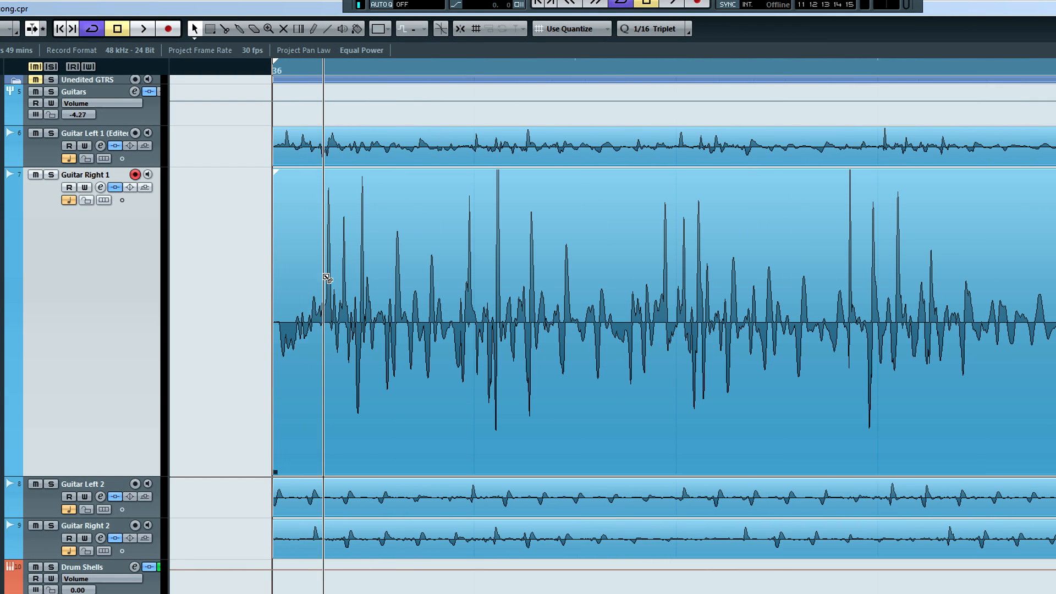
{"action": "left_click", "coordinate": [323, 277], "text": "alt"}
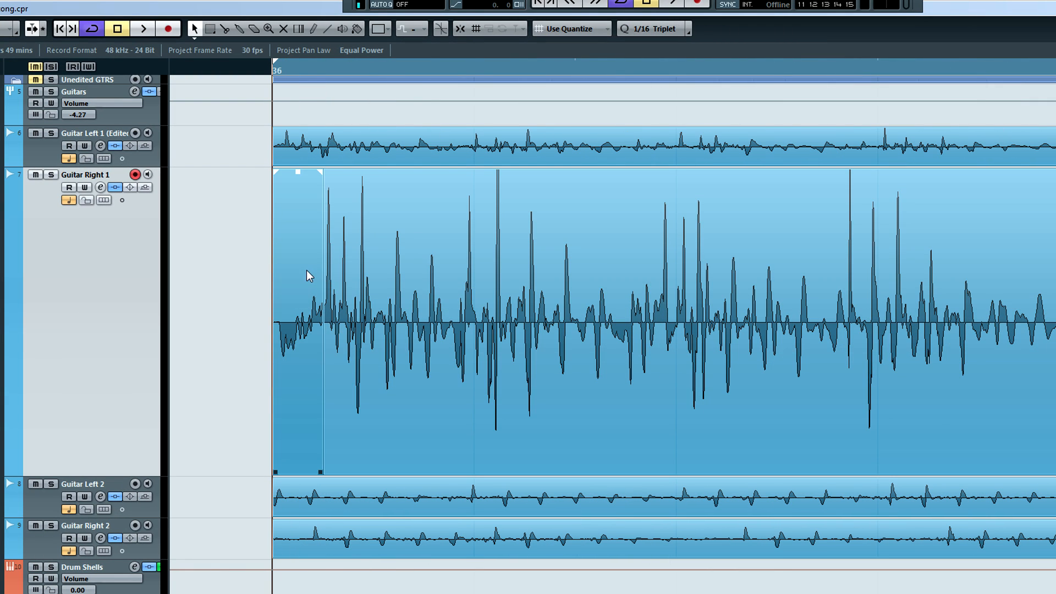
{"action": "key", "text": "Delete"}
{"action": "left_click", "coordinate": [465, 252], "text": "alt"}
{"action": "key", "text": "Delete"}
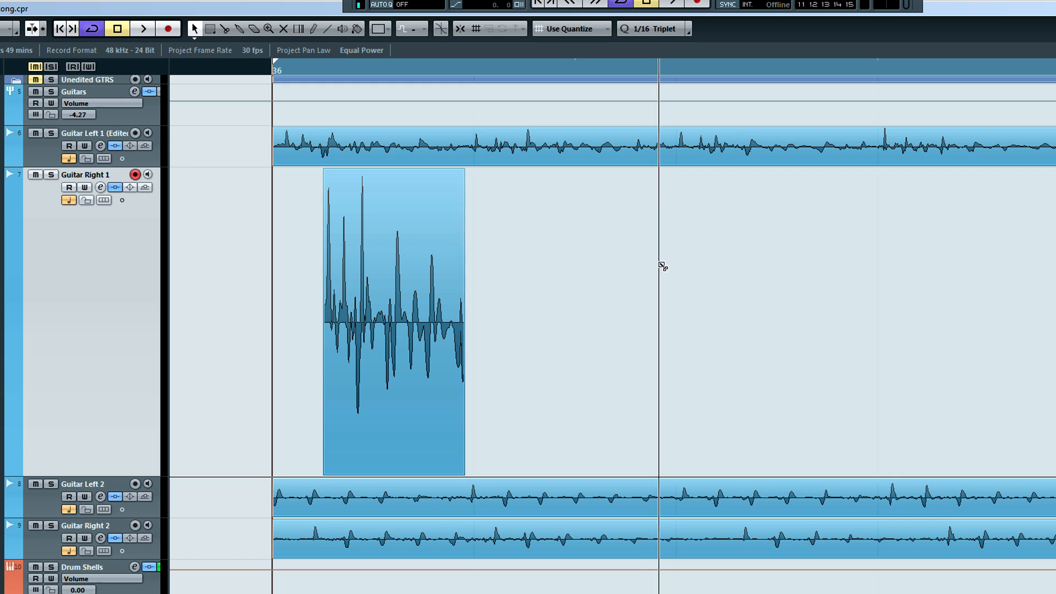
{"action": "left_click", "coordinate": [660, 265], "text": "alt"}
{"action": "left_click", "coordinate": [843, 265], "text": "alt"}
- Split the Guitar Right 1 event just before the first three note transients of the second beat of bar 36
{"action": "scroll", "coordinate": [764, 297], "scroll_direction": "right", "scroll_amount": 10}
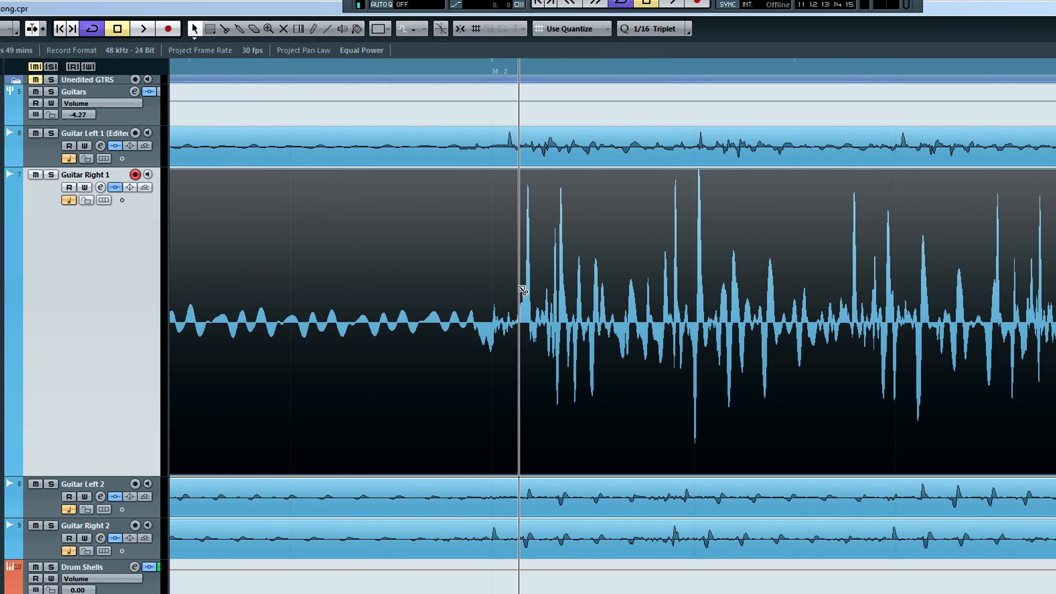
{"action": "left_click", "coordinate": [519, 288], "text": "alt"}
{"action": "left_click", "coordinate": [670, 289], "text": "alt"}
{"action": "left_click", "coordinate": [842, 292], "text": "alt"}
- Split the Guitar Right 1 event just before each of the four note transients in the third beat of bar 36
{"action": "scroll", "coordinate": [768, 315], "scroll_direction": "right", "scroll_amount": 5}
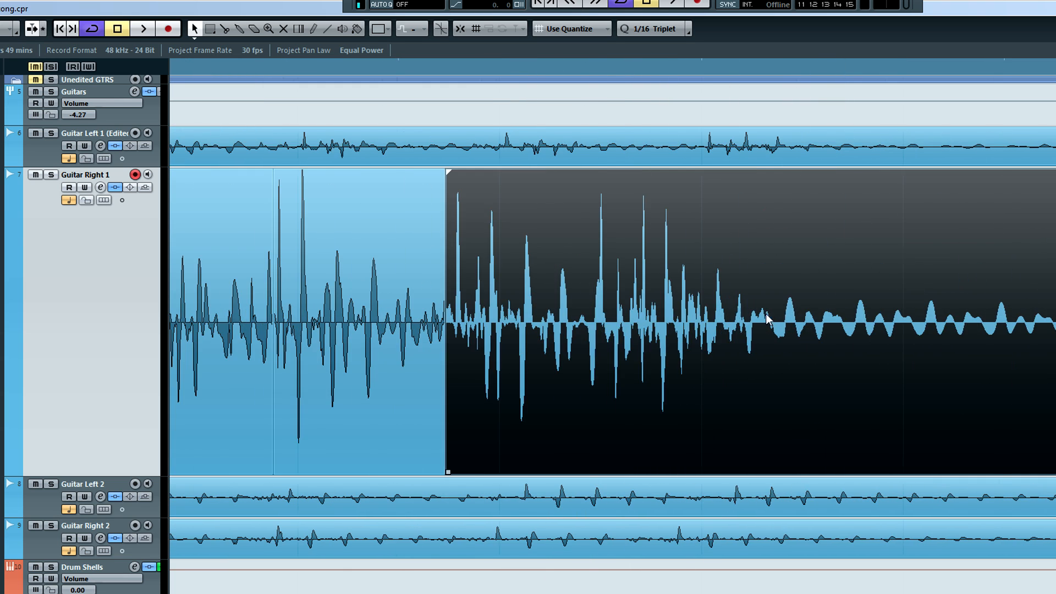
{"action": "scroll", "coordinate": [769, 321], "scroll_direction": "right", "scroll_amount": 10}
{"action": "left_click", "coordinate": [412, 287], "text": "alt"}
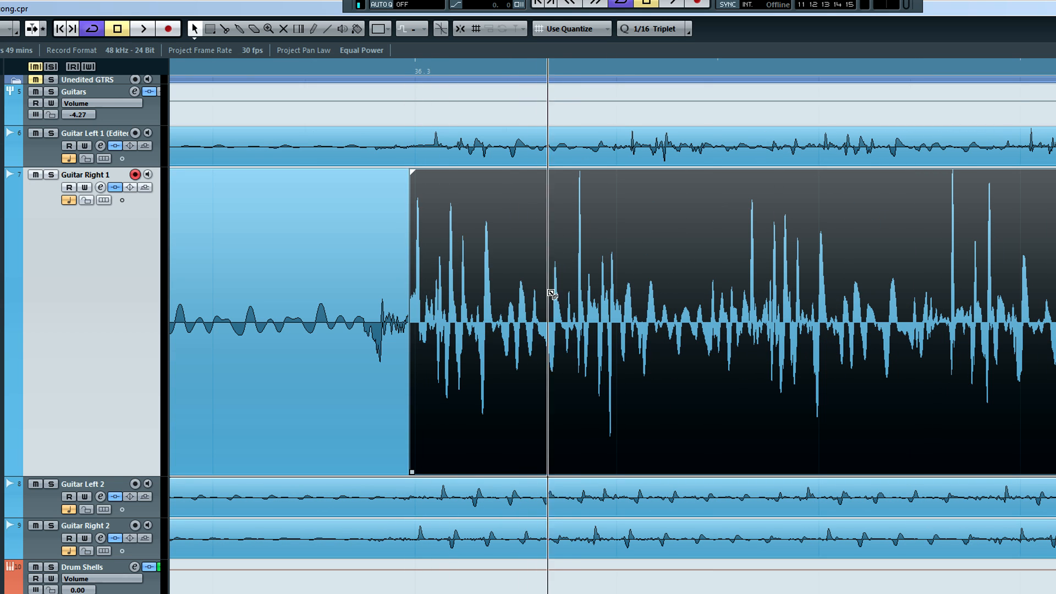
{"action": "left_click", "coordinate": [574, 296], "text": "alt"}
{"action": "left_click", "coordinate": [745, 306], "text": "alt"}
{"action": "left_click", "coordinate": [943, 307], "text": "alt"}
{"action": "scroll", "coordinate": [796, 298], "scroll_direction": "right", "scroll_amount": 9}
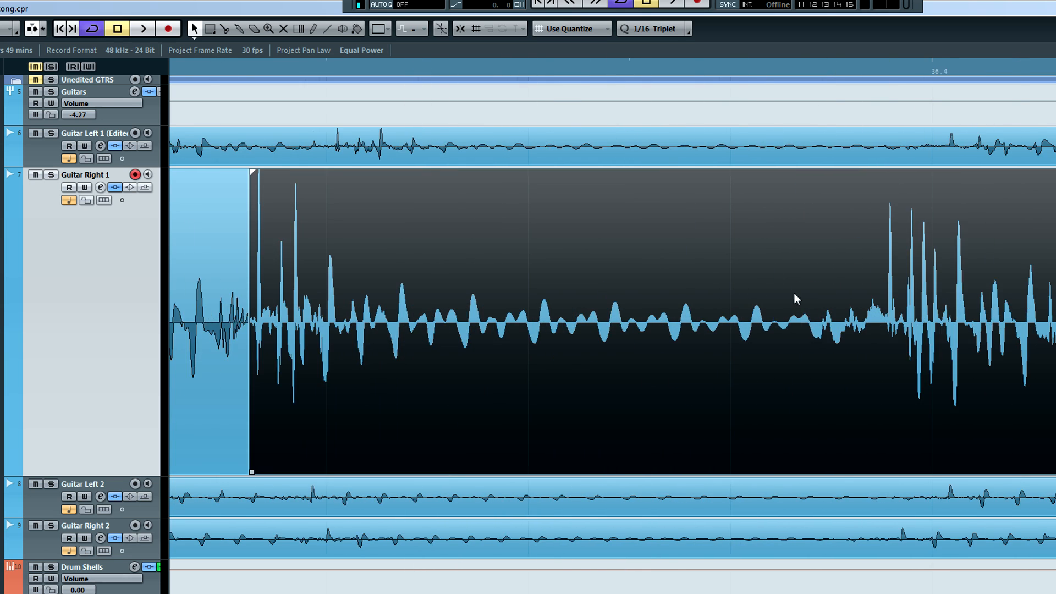
- Split the Guitar Right 1 event just before each note transient in the fourth beat of bar 36
{"action": "scroll", "coordinate": [793, 299], "scroll_direction": "right", "scroll_amount": 3}
{"action": "left_click", "coordinate": [684, 305], "text": "alt"}
{"action": "left_click", "coordinate": [842, 308], "text": "alt"}
{"action": "scroll", "coordinate": [814, 331], "scroll_direction": "right", "scroll_amount": 5}
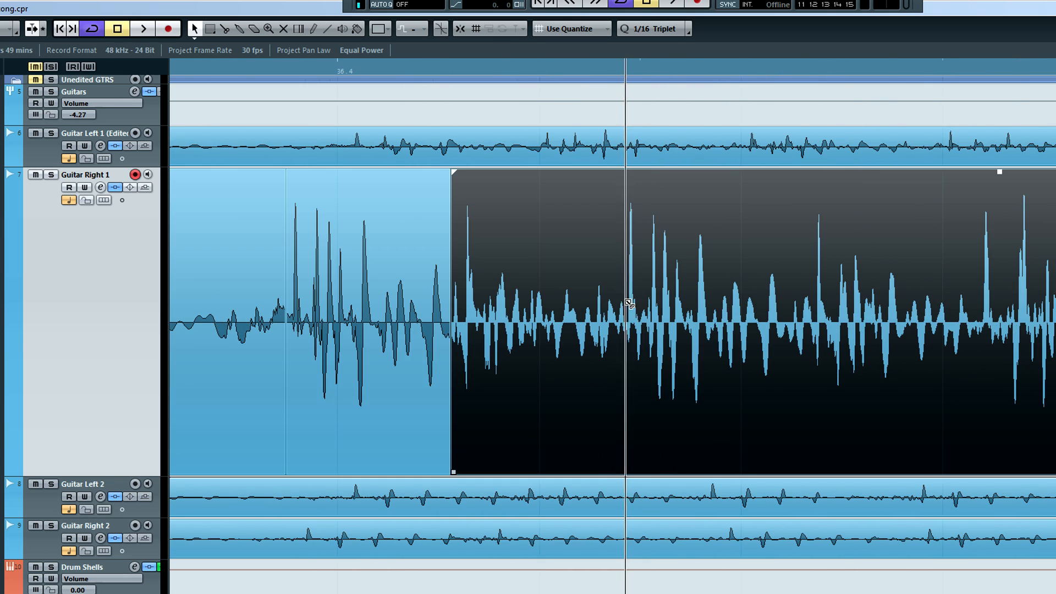
{"action": "left_click", "coordinate": [625, 302], "text": "alt"}
{"action": "left_click", "coordinate": [803, 308], "text": "alt"}
{"action": "left_click", "coordinate": [972, 324], "text": "alt"}
{"action": "scroll", "coordinate": [971, 324], "scroll_direction": "right", "scroll_amount": 8}
{"action": "left_click", "coordinate": [565, 316], "text": "alt"}
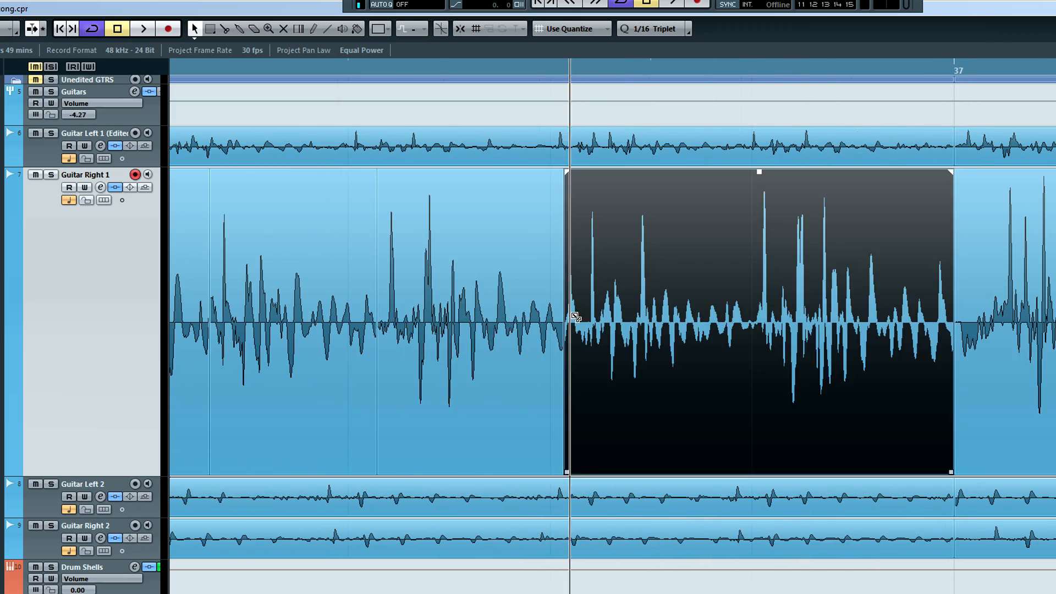
- Select all the Guitar Right 1 slices in bar 36 and quantize them to the 1/16 Triplet grid
{"action": "left_click_drag", "start_coordinate": [189, 279], "coordinate": [955, 300]}
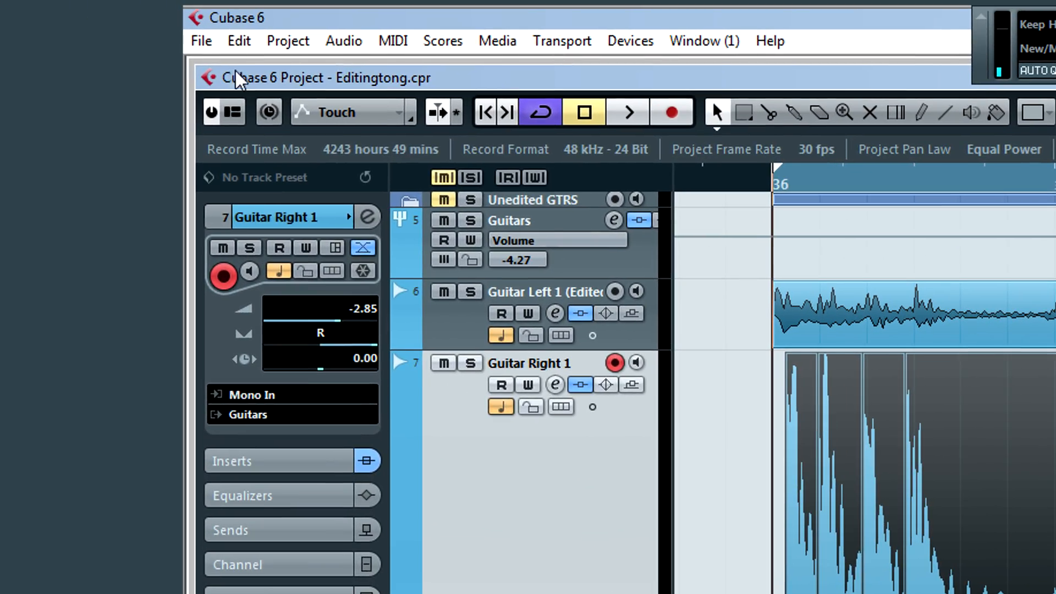
{"action": "left_click", "coordinate": [238, 41]}
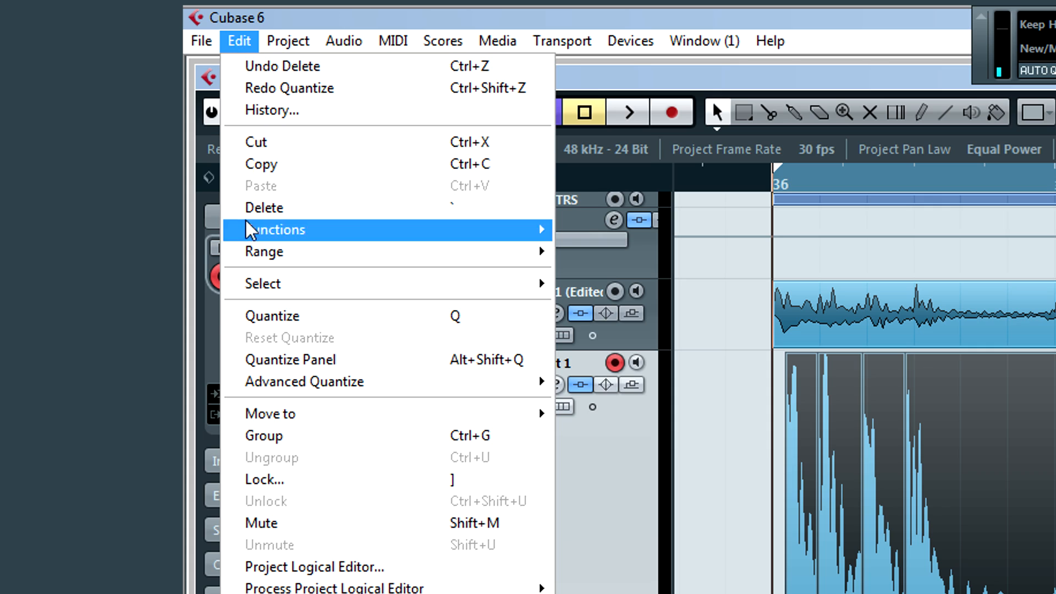
{"action": "left_click", "coordinate": [270, 315]}
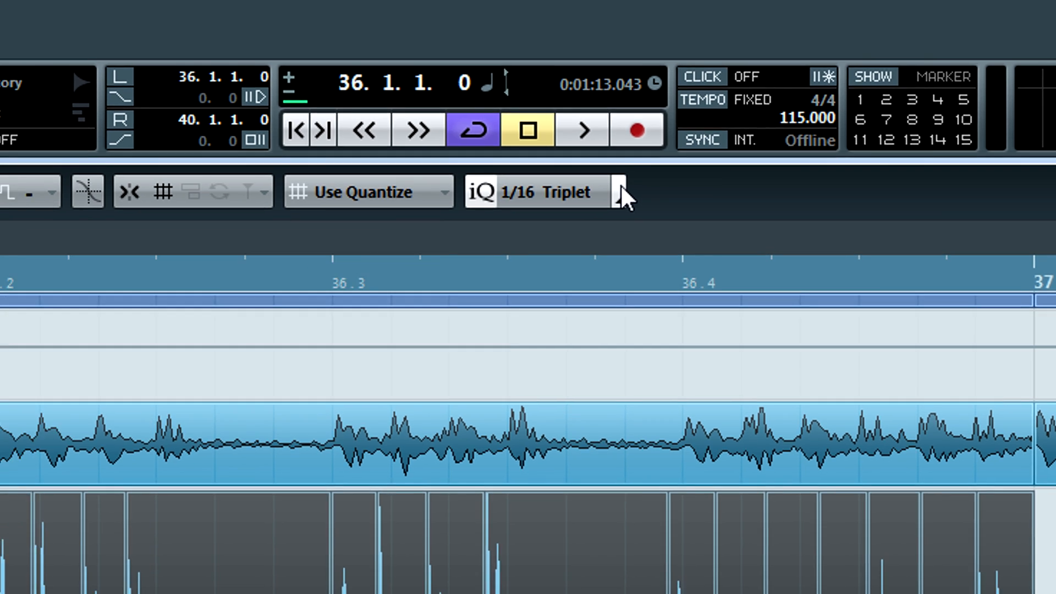
- Set the iterative quantize (iQ) strength to 10 in the Quantize Panel
{"action": "left_click", "coordinate": [584, 210]}
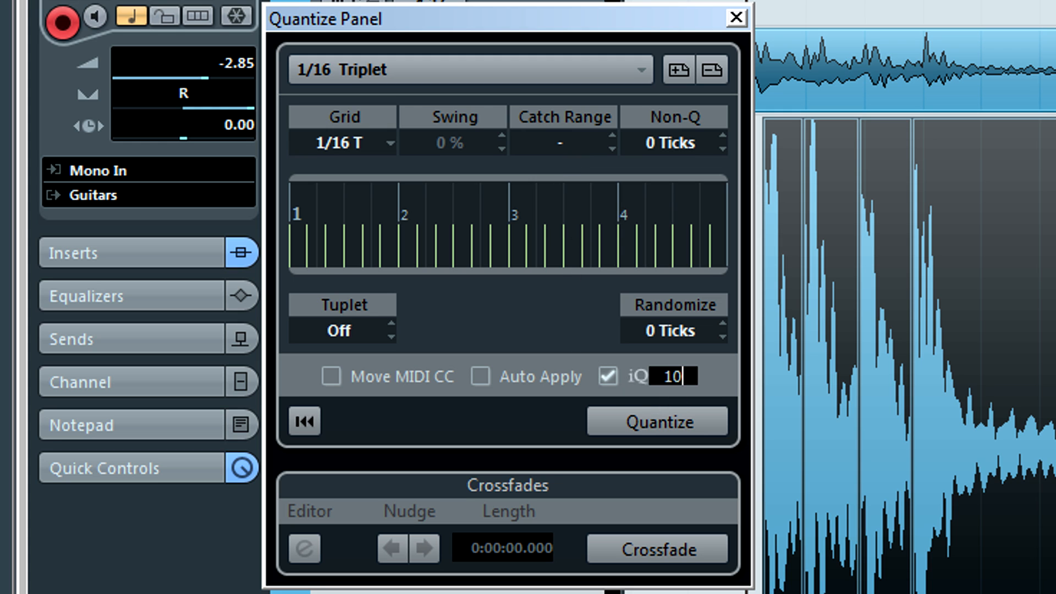
{"action": "key", "text": "Return"}
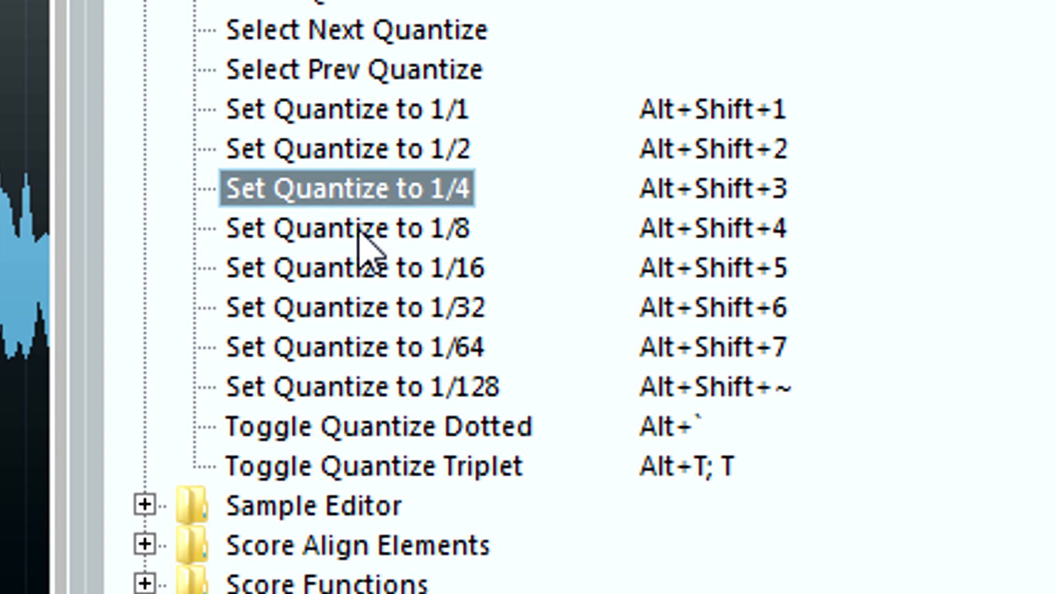
- Review the key commands assigned to the quantize note values
{"action": "left_click", "coordinate": [361, 308]}
{"action": "left_click", "coordinate": [366, 350]}
{"action": "left_click", "coordinate": [369, 383]}
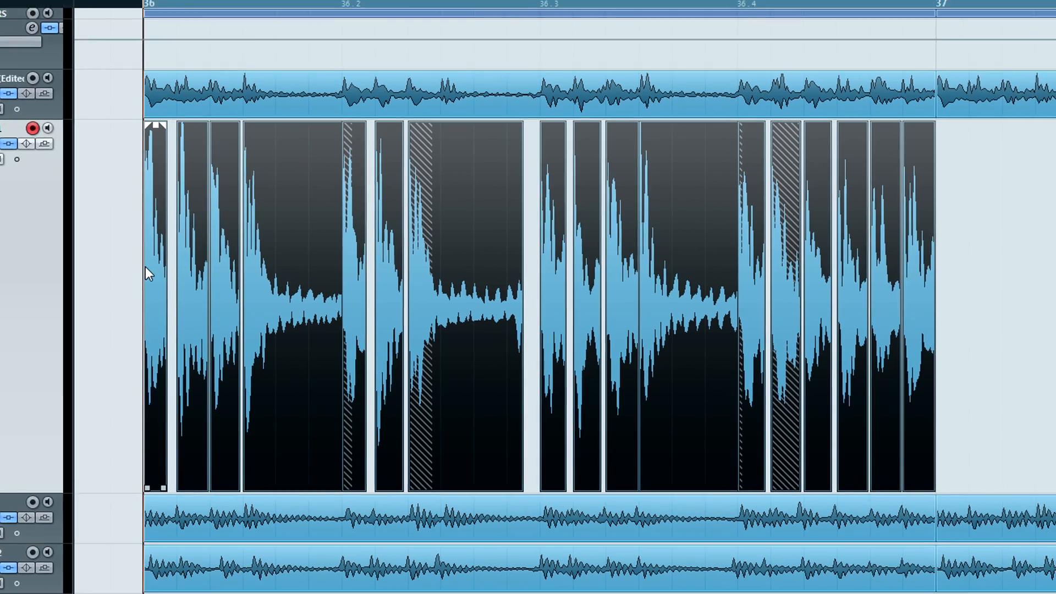
- Exclude the first and last bar 36 slices from the selection and apply Close Gaps (Time Stretch) to the remaining Guitar Right 1 slices
{"action": "left_click", "coordinate": [231, 279], "text": "shift"}
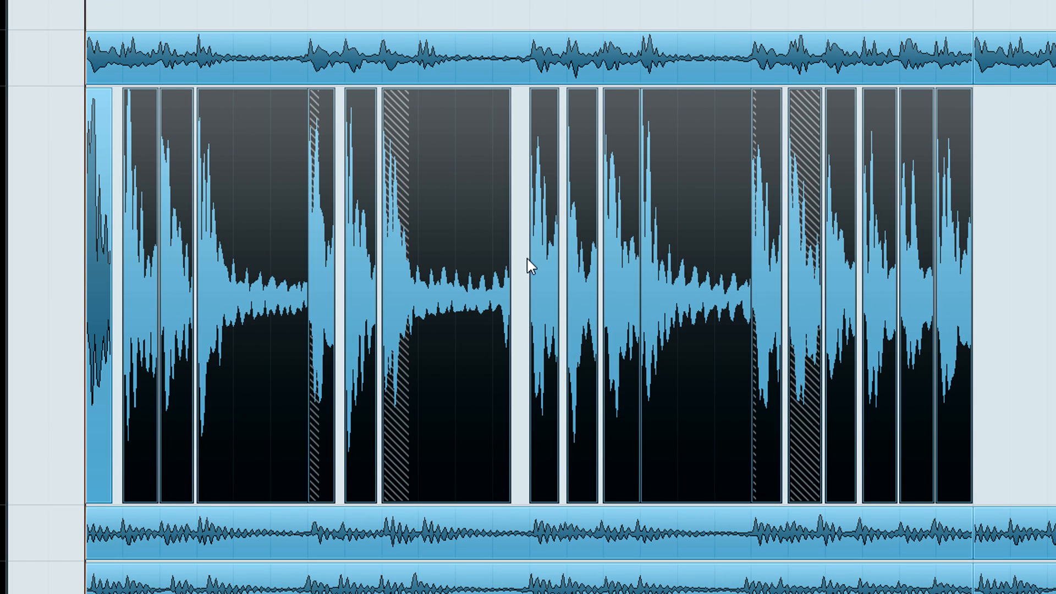
{"action": "left_click", "coordinate": [954, 278], "text": "shift"}
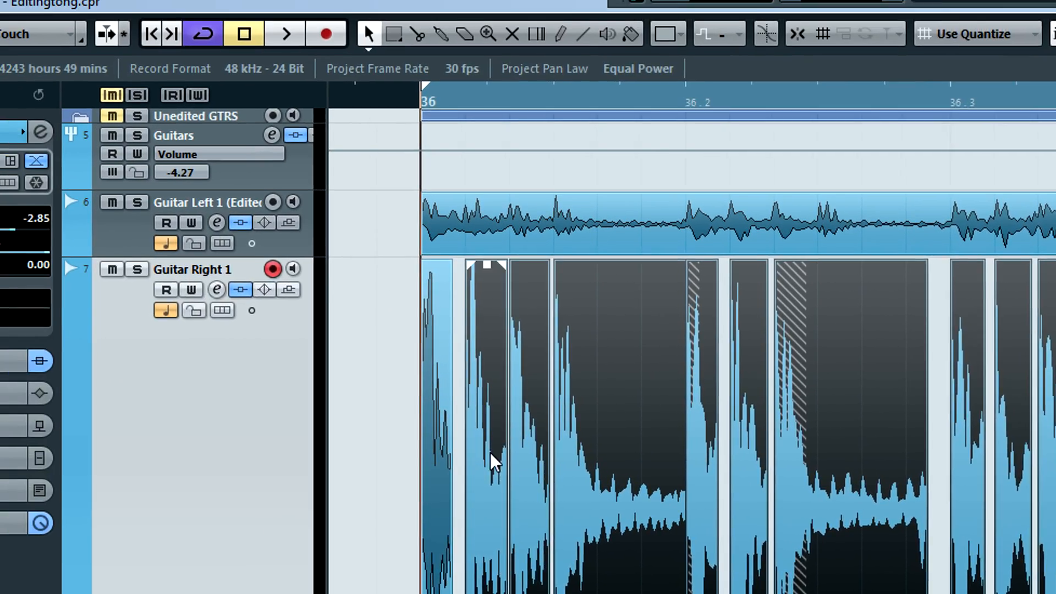
{"action": "left_click", "coordinate": [165, 34]}
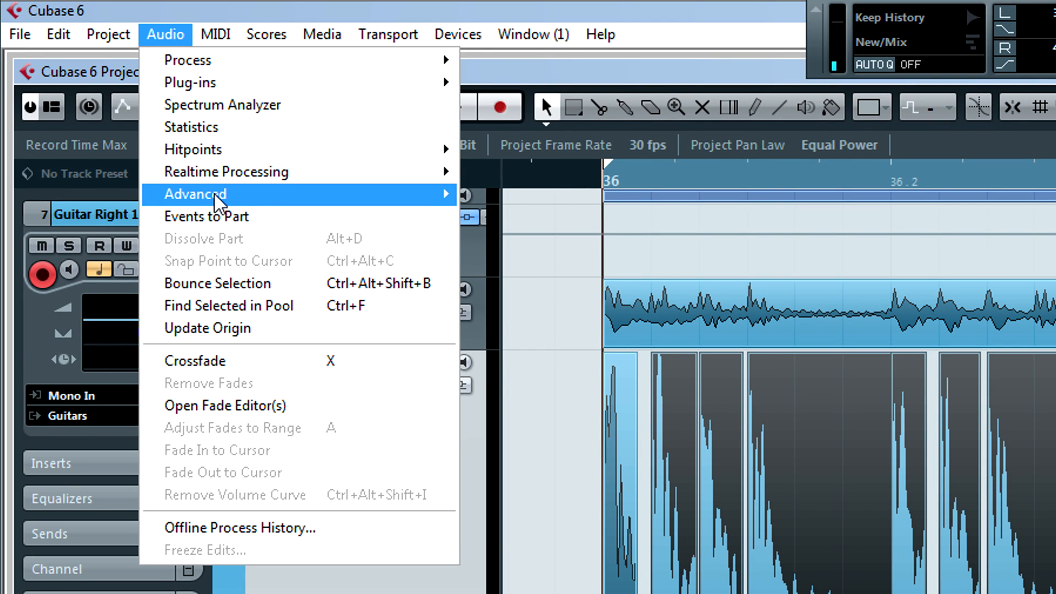
{"action": "mouse_move", "coordinate": [217, 202]}
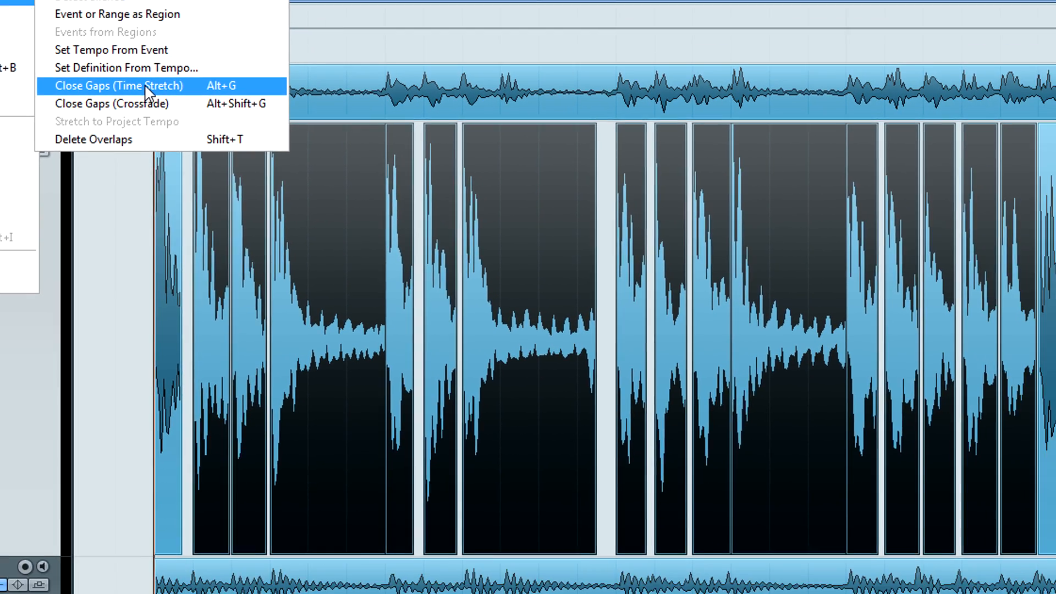
{"action": "left_click", "coordinate": [594, 308]}
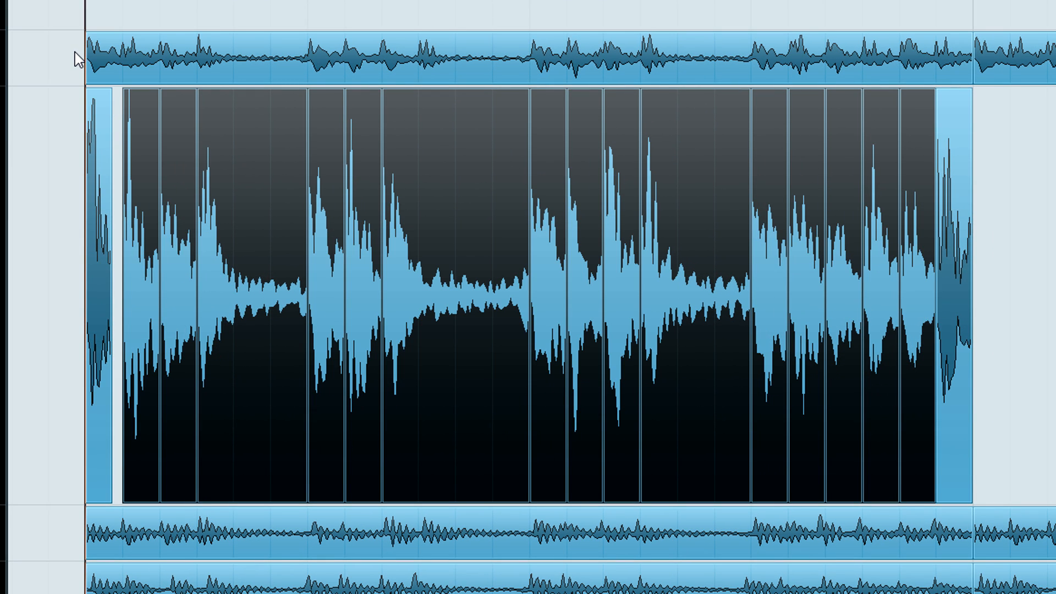
- Try to adjust the edge of the second Guitar Right 1 slice beside the first gap in bar 36
{"action": "left_click_drag", "start_coordinate": [119, 1], "coordinate": [115, 55]}
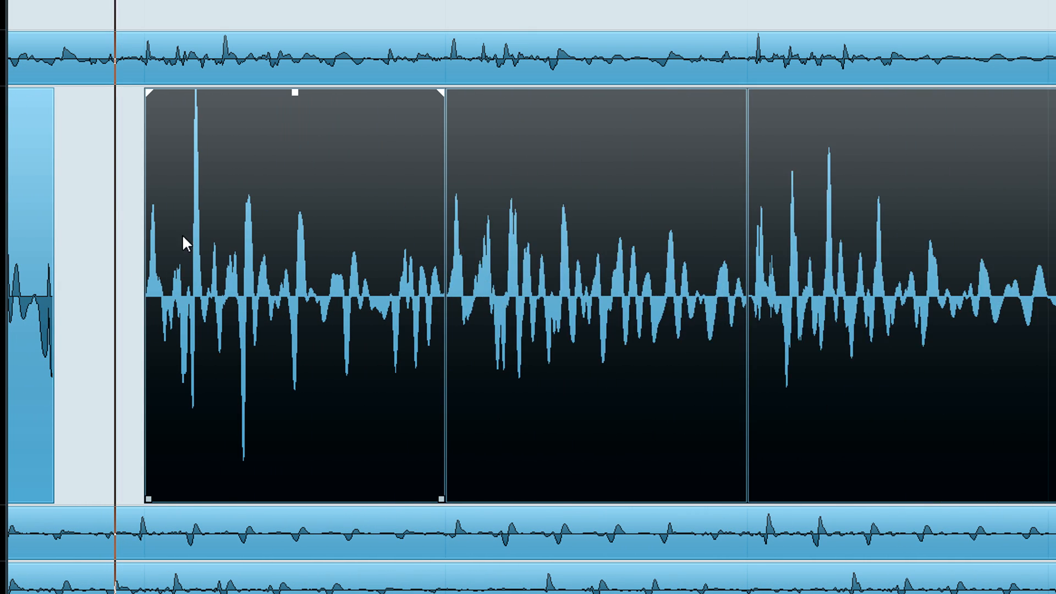
{"action": "left_click", "coordinate": [183, 235]}
{"action": "left_click_drag", "start_coordinate": [154, 501], "coordinate": [158, 497]}
{"action": "left_click_drag", "start_coordinate": [39, 476], "coordinate": [452, 502]}
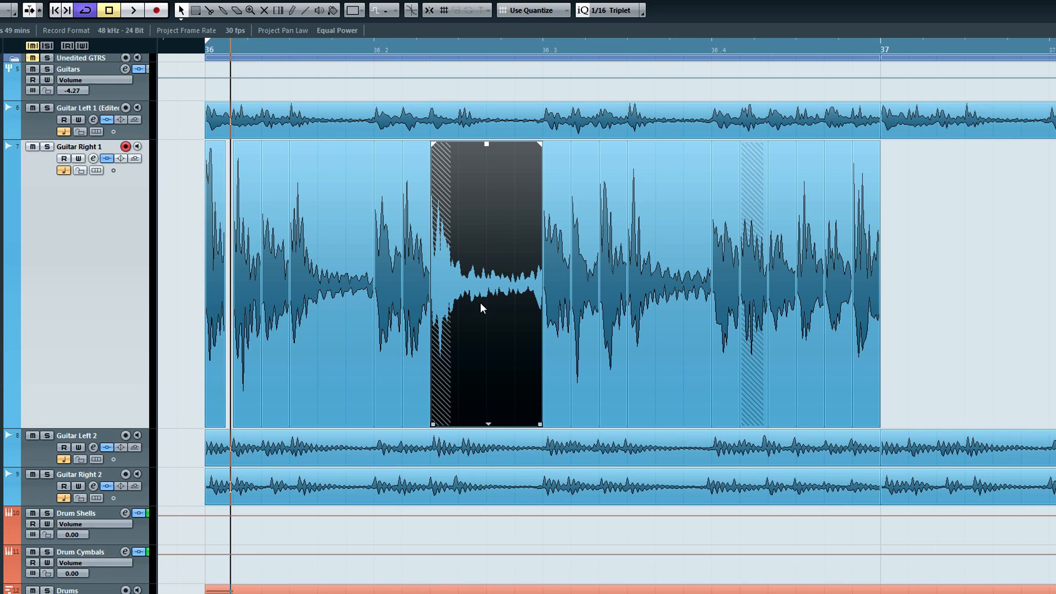
- Extend the start of the first Guitar Right 1 slice slightly ahead of bar 36
{"action": "right_click", "coordinate": [55, 244]}
{"action": "left_click", "coordinate": [81, 279]}
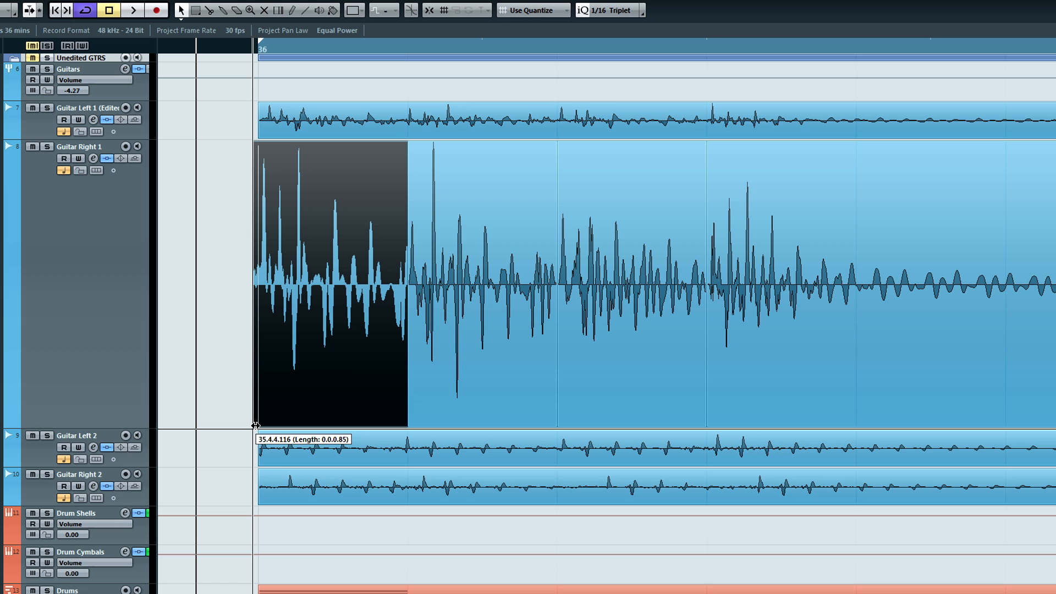
{"action": "mouse_move", "coordinate": [255, 425]}
{"action": "left_mouse_down"}
{"action": "mouse_move", "coordinate": [226, 425]}
{"action": "mouse_move", "coordinate": [242, 425]}
{"action": "left_mouse_up"}
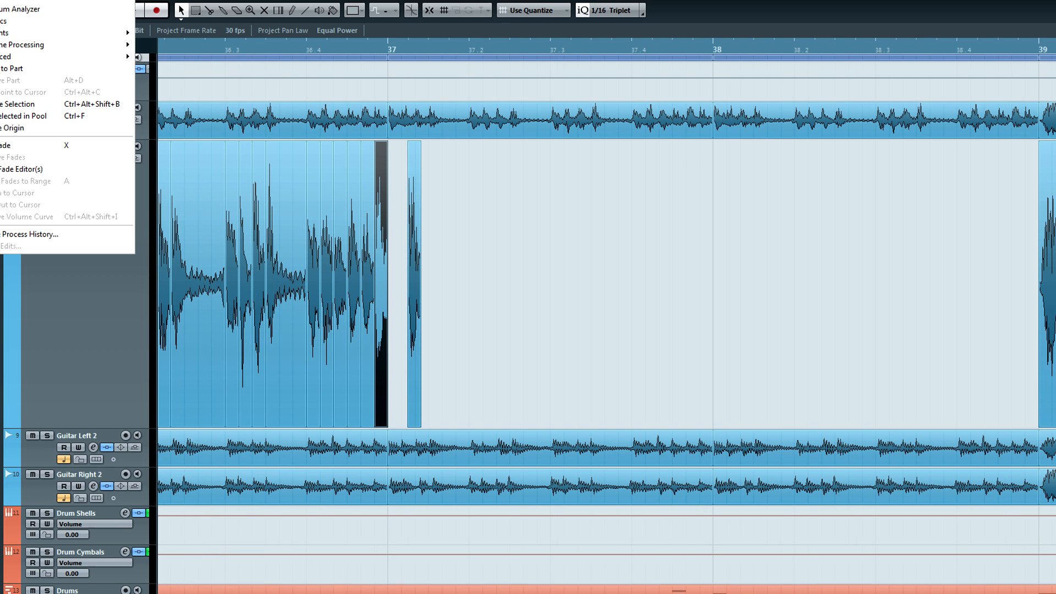
- Apply Close Gaps (Time Stretch) to the last Guitar Right 1 slice of bar 36, stretching it up to the slice in bar 37
{"action": "mouse_move", "coordinate": [2, 58]}
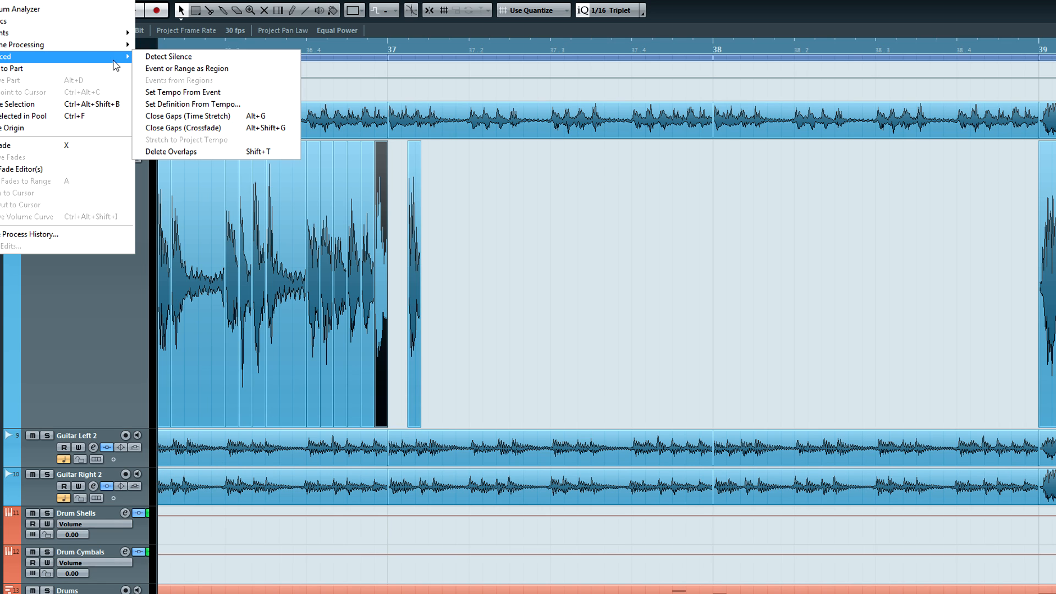
{"action": "left_click", "coordinate": [190, 116]}
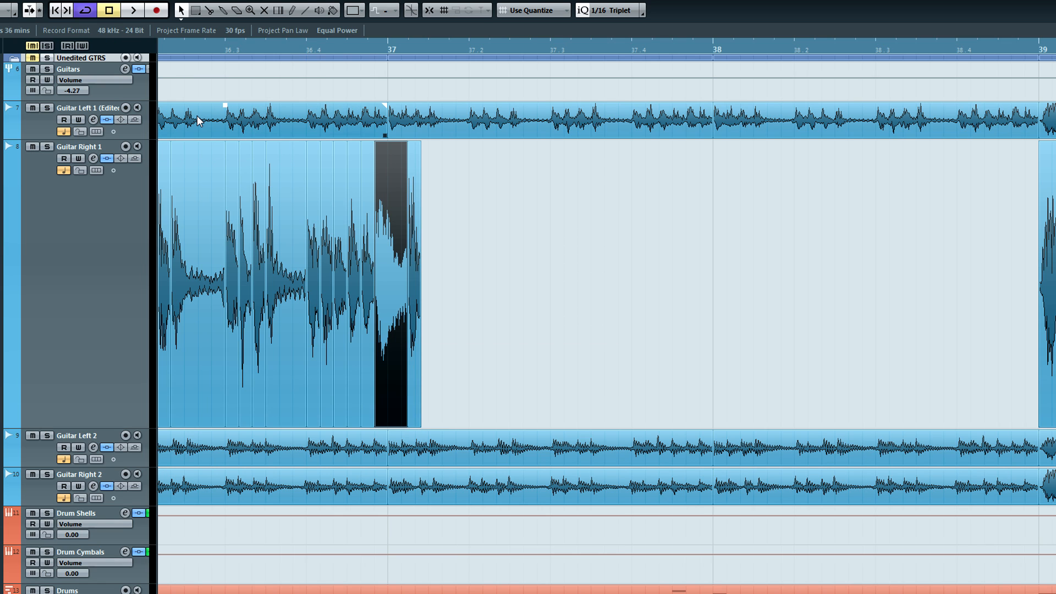
{"action": "left_click", "coordinate": [386, 238]}
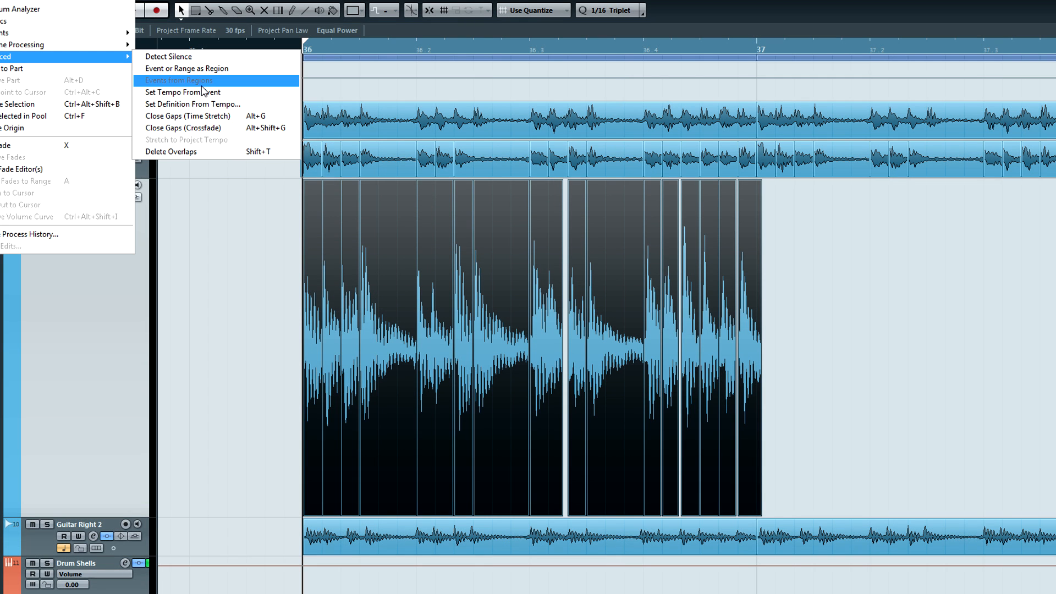
- Apply Close Gaps (Crossfade) to the Guitar Left 2 slices in bar 36 and shift their crossfades slightly earlier
{"action": "left_click", "coordinate": [212, 128]}
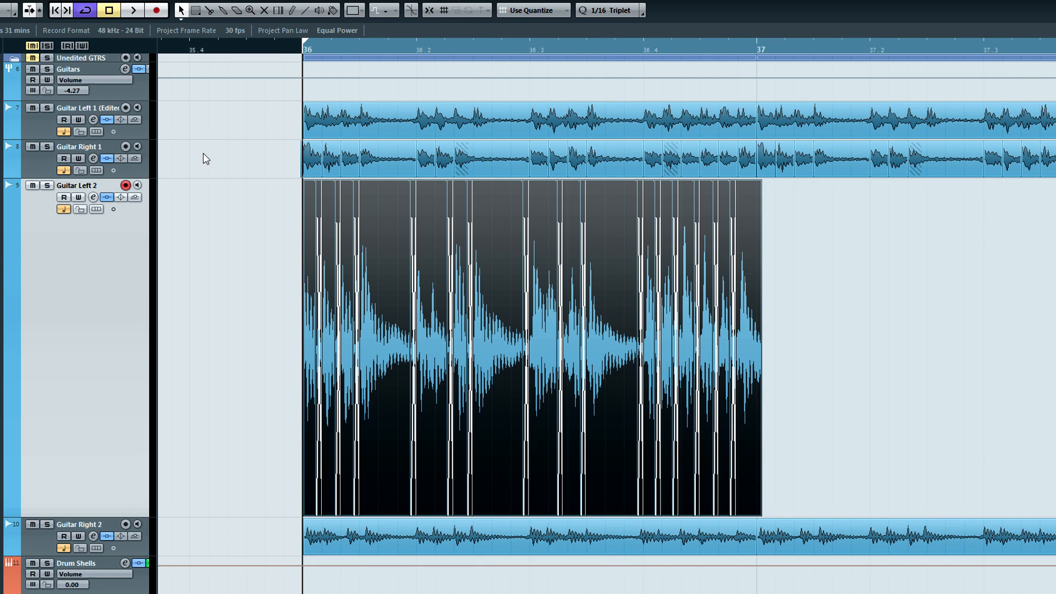
{"action": "scroll", "coordinate": [235, 141], "scroll_direction": "right", "scroll_amount": 2}
{"action": "left_click_drag", "start_coordinate": [315, 46], "coordinate": [311, 89]}
{"action": "left_click_drag", "start_coordinate": [403, 289], "coordinate": [379, 282]}
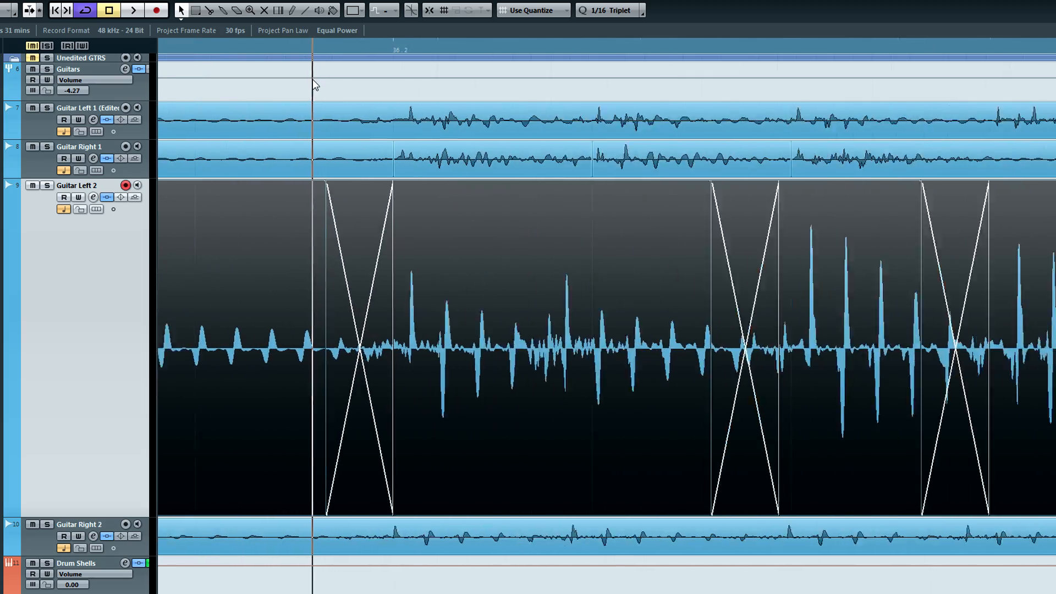
- Shorten the crossfades between the Guitar Left 2 slices in bar 36 by moving their ends earlier
{"action": "scroll", "coordinate": [332, 280], "scroll_direction": "down", "scroll_amount": 3}
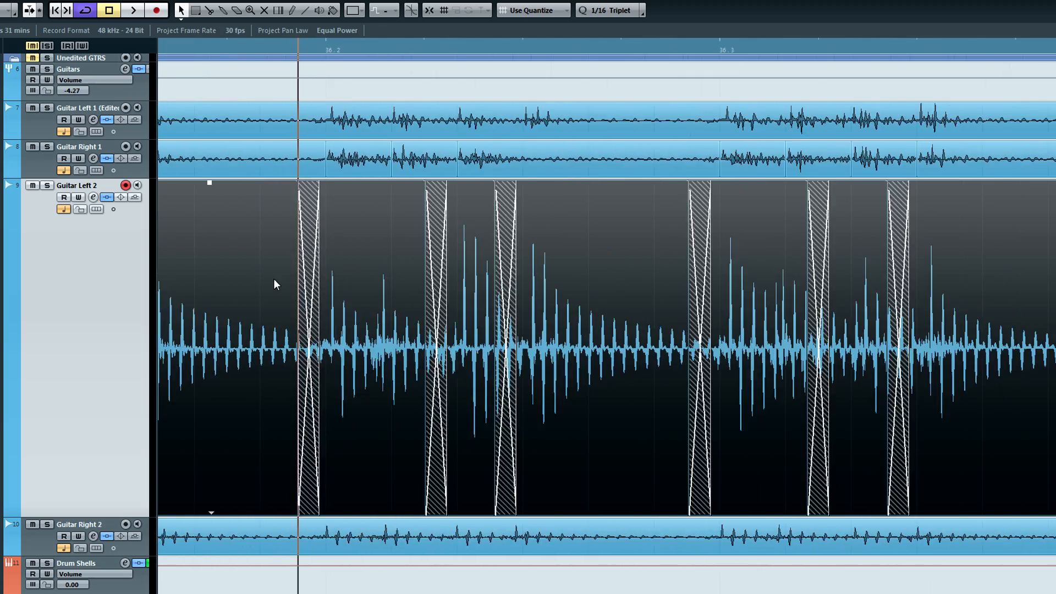
{"action": "scroll", "coordinate": [272, 276], "scroll_direction": "left", "scroll_amount": 7}
{"action": "scroll", "coordinate": [270, 274], "scroll_direction": "right", "scroll_amount": 14}
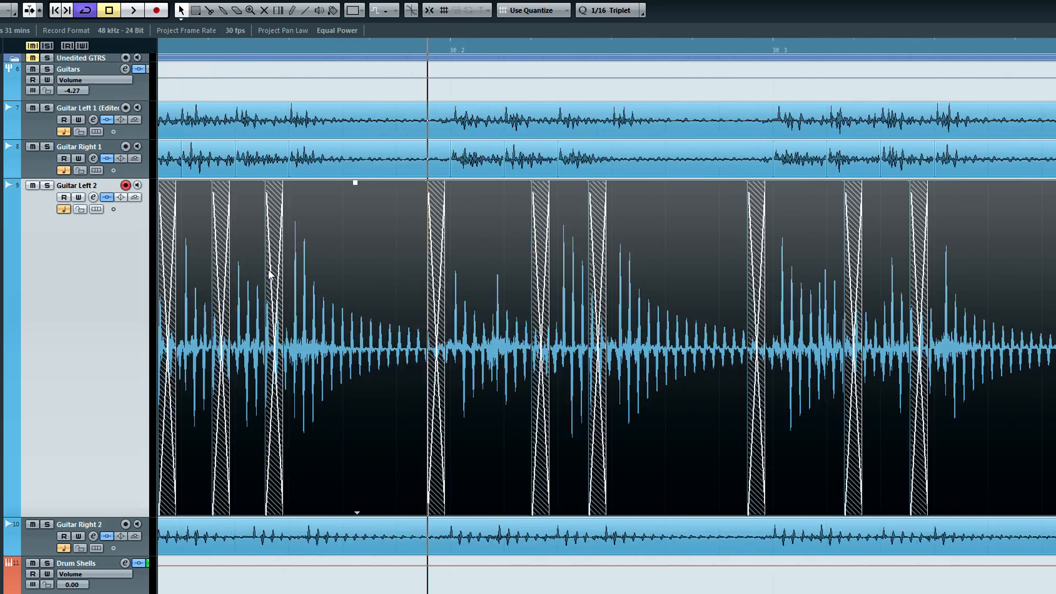
{"action": "scroll", "coordinate": [279, 253], "scroll_direction": "left", "scroll_amount": 10}
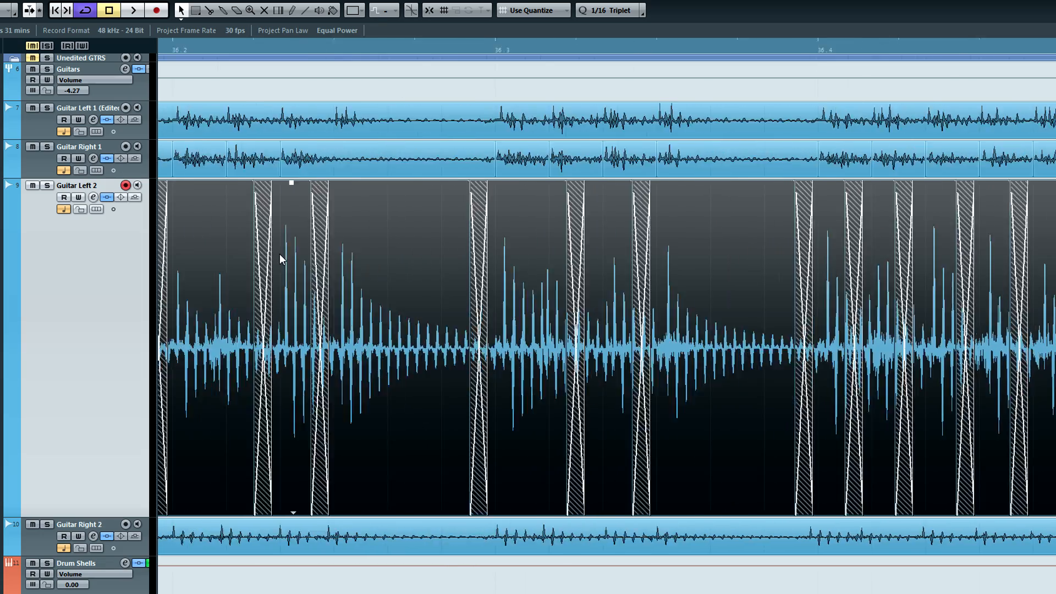
{"action": "scroll", "coordinate": [279, 254], "scroll_direction": "up", "scroll_amount": 6}
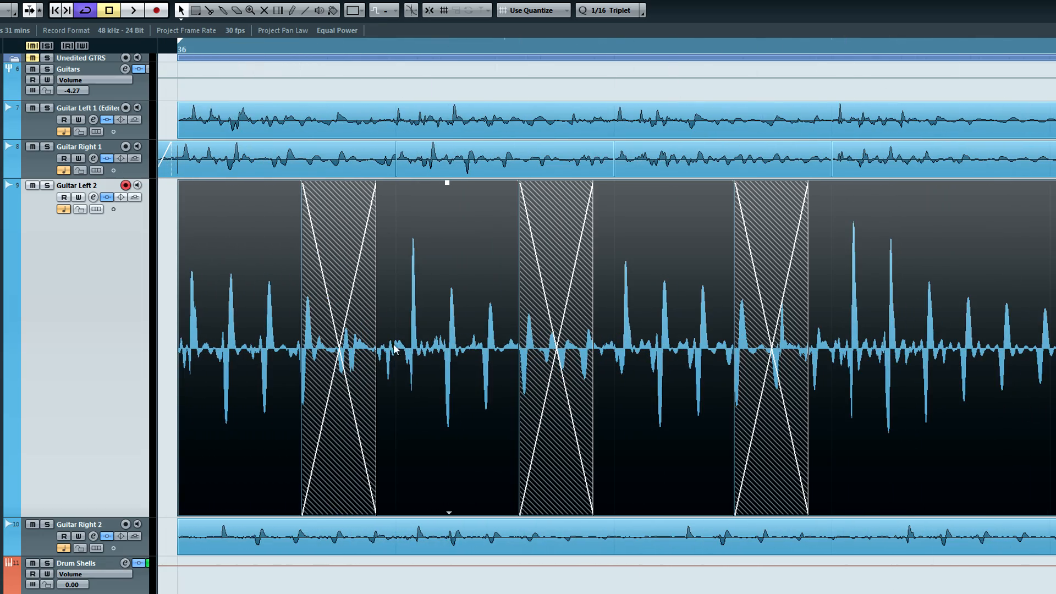
{"action": "left_click_drag", "start_coordinate": [377, 301], "coordinate": [348, 317]}
- Extend the second Guitar Left 2 slice's start earlier in bar 36 and shorten its crossfade to a brief overlap there
{"action": "left_click", "coordinate": [362, 325]}
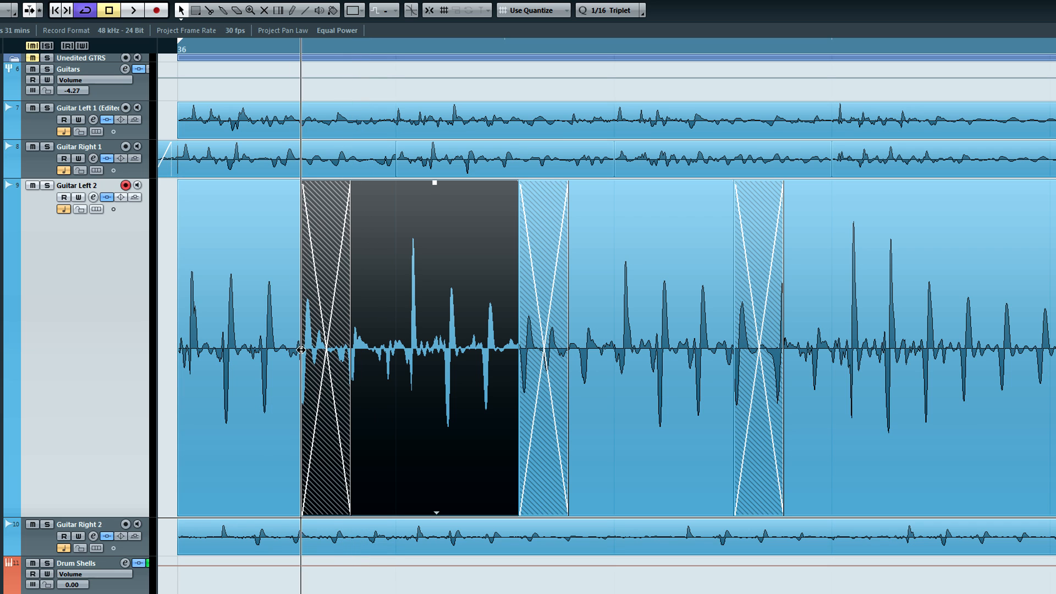
{"action": "left_click_drag", "start_coordinate": [301, 349], "coordinate": [237, 350]}
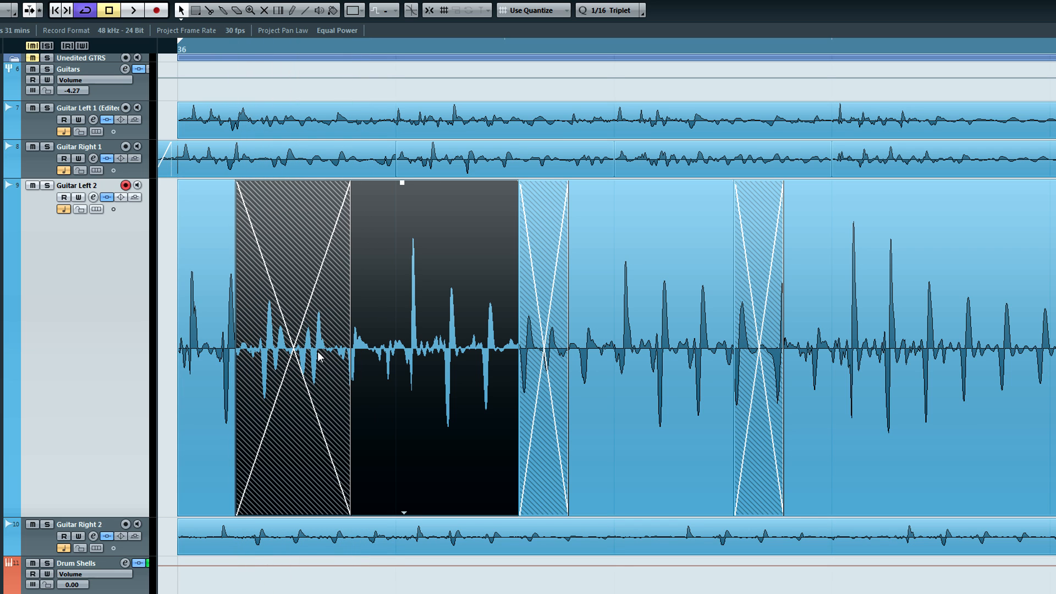
{"action": "left_click_drag", "start_coordinate": [349, 358], "coordinate": [254, 356]}
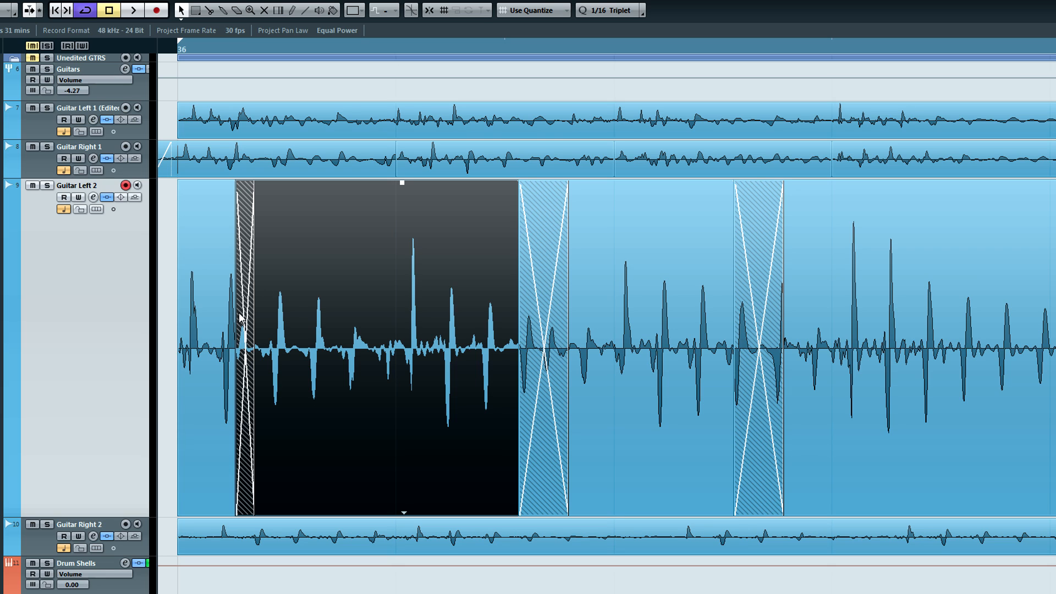
{"action": "left_click_drag", "start_coordinate": [331, 326], "coordinate": [332, 326]}
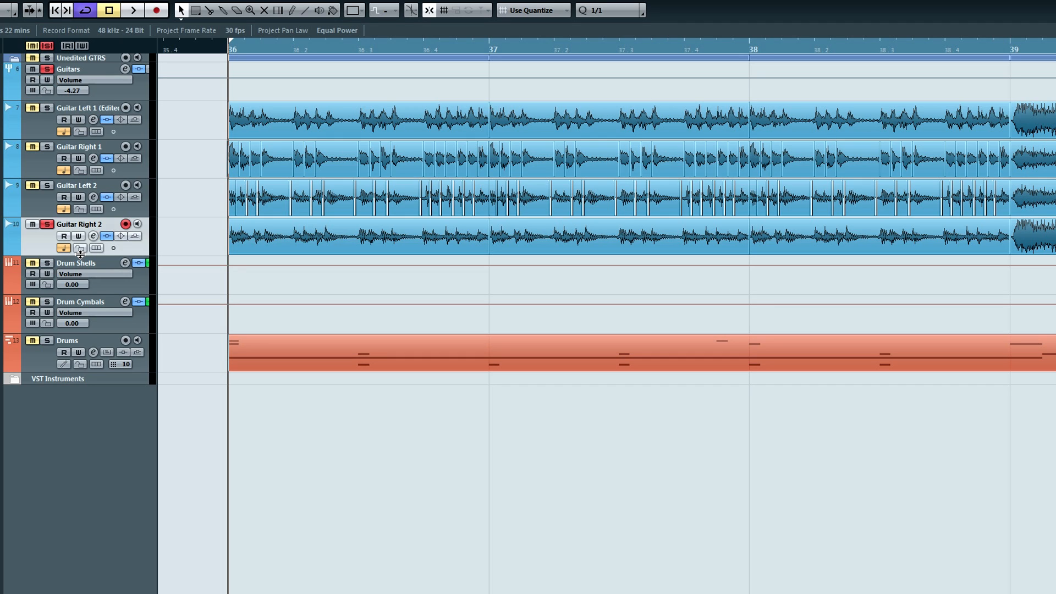
- Enlarge the Guitar Right 2 track's height and slice its first beat of bar 36 just before the note transients
{"action": "left_click_drag", "start_coordinate": [80, 253], "coordinate": [95, 551]}
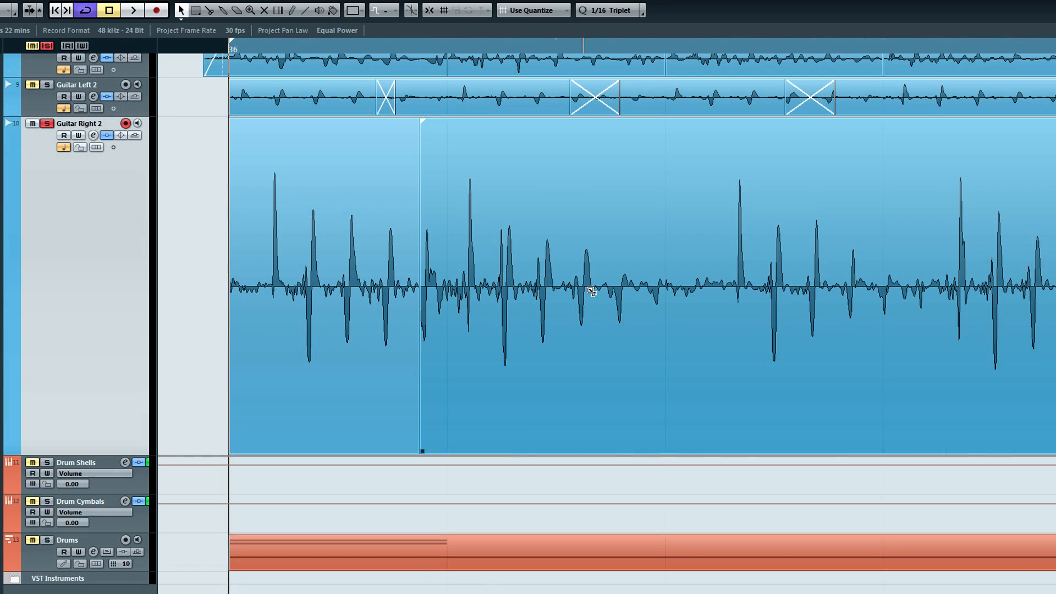
{"action": "scroll", "coordinate": [794, 309], "scroll_direction": "up", "scroll_amount": 3}
{"action": "scroll", "coordinate": [794, 309], "scroll_direction": "right", "scroll_amount": 3}
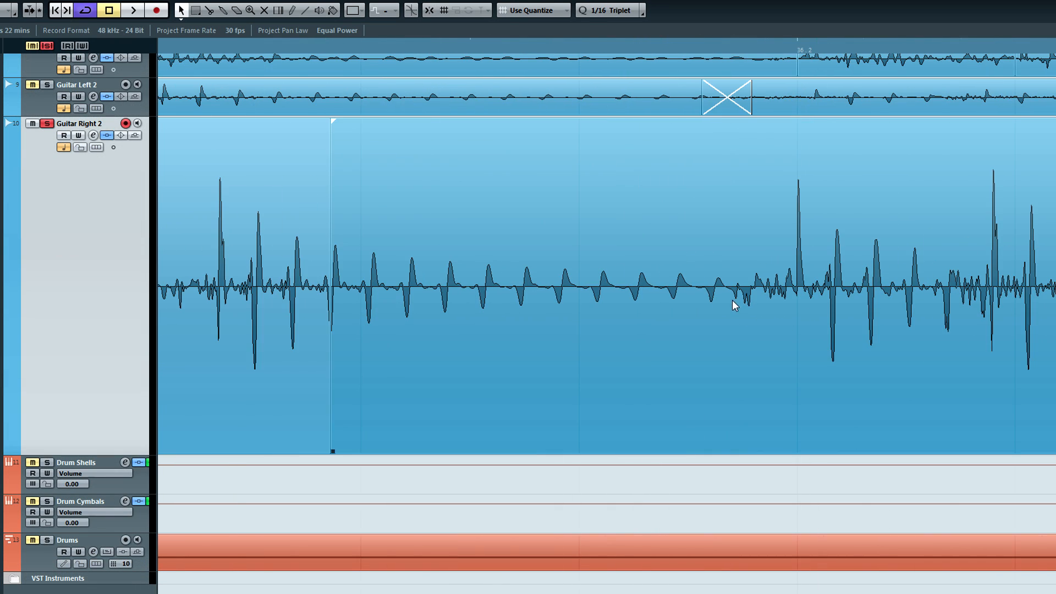
- Split the Guitar Right 2 event just before each note transient in the second beat of bar 36
{"action": "left_click", "coordinate": [732, 301], "text": "alt"}
{"action": "scroll", "coordinate": [674, 312], "scroll_direction": "right", "scroll_amount": 4}
{"action": "left_click", "coordinate": [572, 303], "text": "alt"}
{"action": "left_click", "coordinate": [813, 291], "text": "alt"}
{"action": "scroll", "coordinate": [761, 291], "scroll_direction": "right", "scroll_amount": 3}
{"action": "scroll", "coordinate": [760, 291], "scroll_direction": "right", "scroll_amount": 2}
{"action": "left_click", "coordinate": [638, 283], "text": "alt"}
{"action": "scroll", "coordinate": [640, 281], "scroll_direction": "right", "scroll_amount": 6}
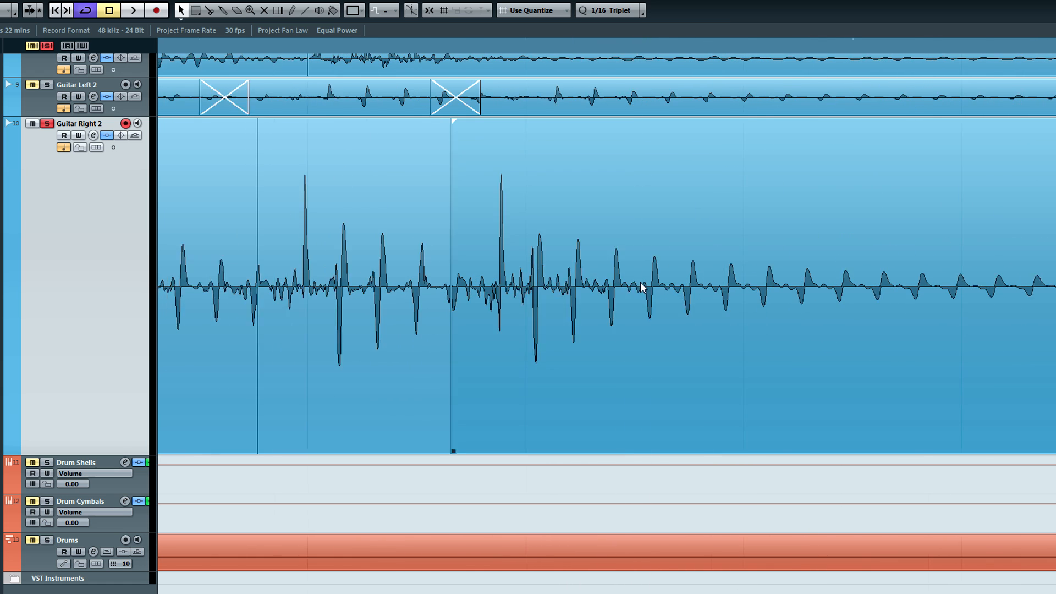
- Split the Guitar Right 2 event just before the first three note transients of the third beat of bar 36
{"action": "left_click", "coordinate": [599, 281], "text": "alt"}
{"action": "left_click", "coordinate": [773, 282], "text": "alt"}
{"action": "scroll", "coordinate": [787, 286], "scroll_direction": "right", "scroll_amount": 1}
{"action": "scroll", "coordinate": [786, 288], "scroll_direction": "right", "scroll_amount": 2}
{"action": "left_click", "coordinate": [734, 279], "text": "alt"}
{"action": "scroll", "coordinate": [735, 278], "scroll_direction": "right", "scroll_amount": 4}
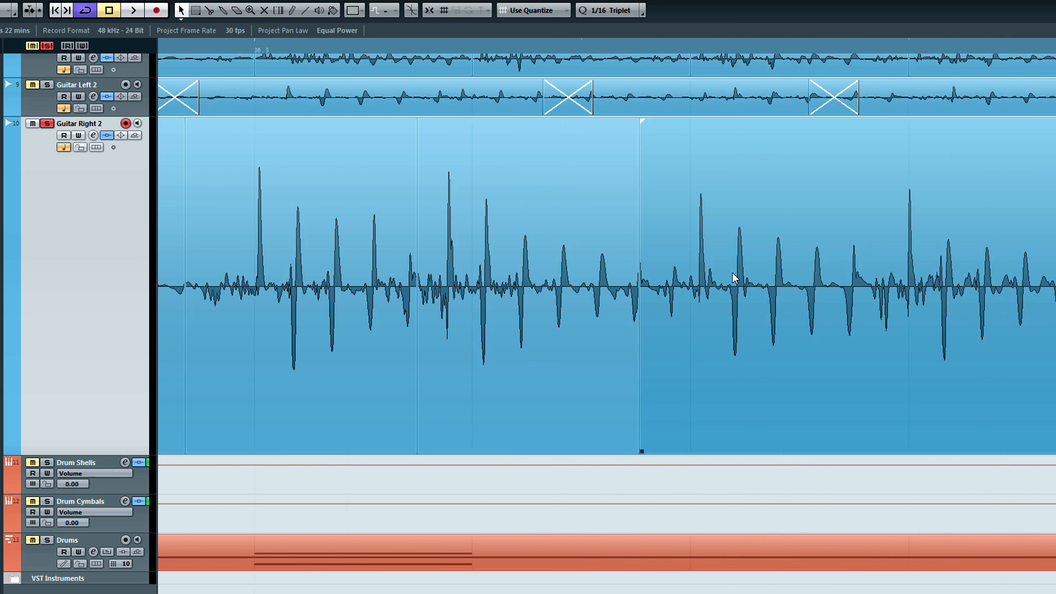
- Split the Guitar Right 2 event just before the last note transient of bar 36's third beat and the first two of its fourth beat
{"action": "left_click", "coordinate": [567, 271], "text": "alt"}
{"action": "scroll", "coordinate": [607, 268], "scroll_direction": "right", "scroll_amount": 4}
{"action": "left_click", "coordinate": [796, 282], "text": "alt"}
{"action": "scroll", "coordinate": [770, 290], "scroll_direction": "right", "scroll_amount": 4}
{"action": "left_click", "coordinate": [654, 268], "text": "alt"}
{"action": "scroll", "coordinate": [657, 281], "scroll_direction": "right", "scroll_amount": 3}
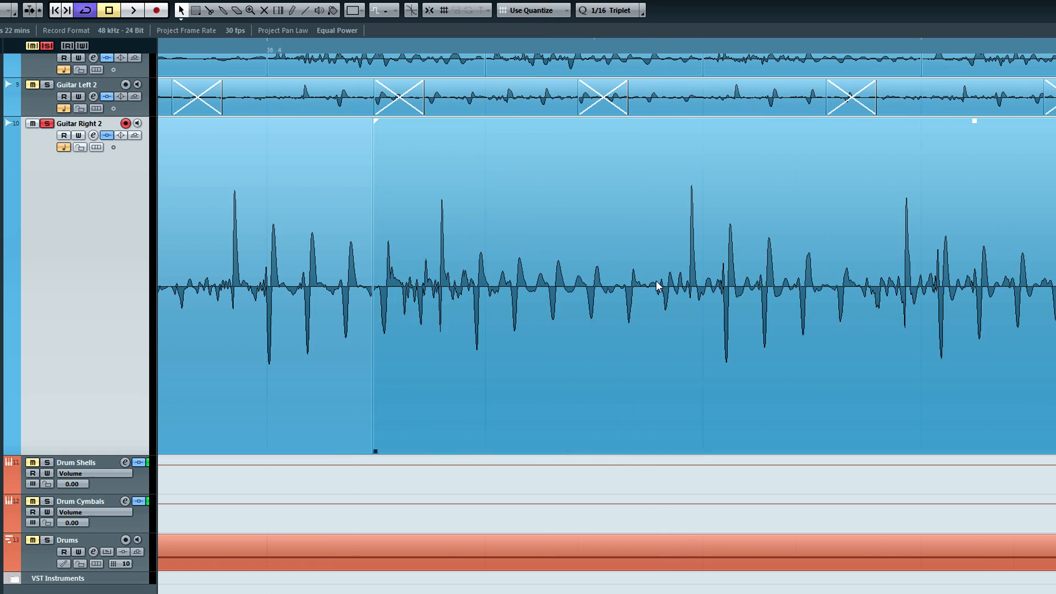
- Split the Guitar Right 2 event just before each remaining note transient in the fourth beat of bar 36
{"action": "left_click", "coordinate": [647, 281], "text": "alt"}
{"action": "scroll", "coordinate": [626, 277], "scroll_direction": "right", "scroll_amount": 3}
{"action": "left_click", "coordinate": [578, 261], "text": "alt"}
{"action": "scroll", "coordinate": [590, 269], "scroll_direction": "right", "scroll_amount": 2}
{"action": "left_click", "coordinate": [610, 282], "text": "alt"}
{"action": "left_click", "coordinate": [842, 273], "text": "alt"}
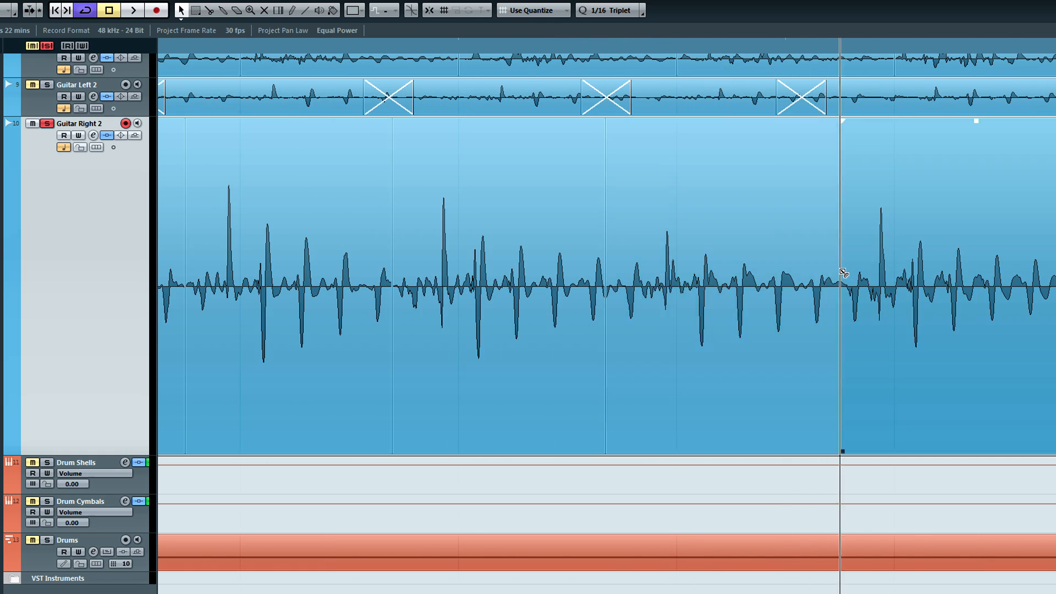
- Slip the audio inside the Guitar Right 2 slices in the first beat of bar 36 so their transients align with the grid
{"action": "scroll", "coordinate": [550, 277], "scroll_direction": "right", "scroll_amount": 6}
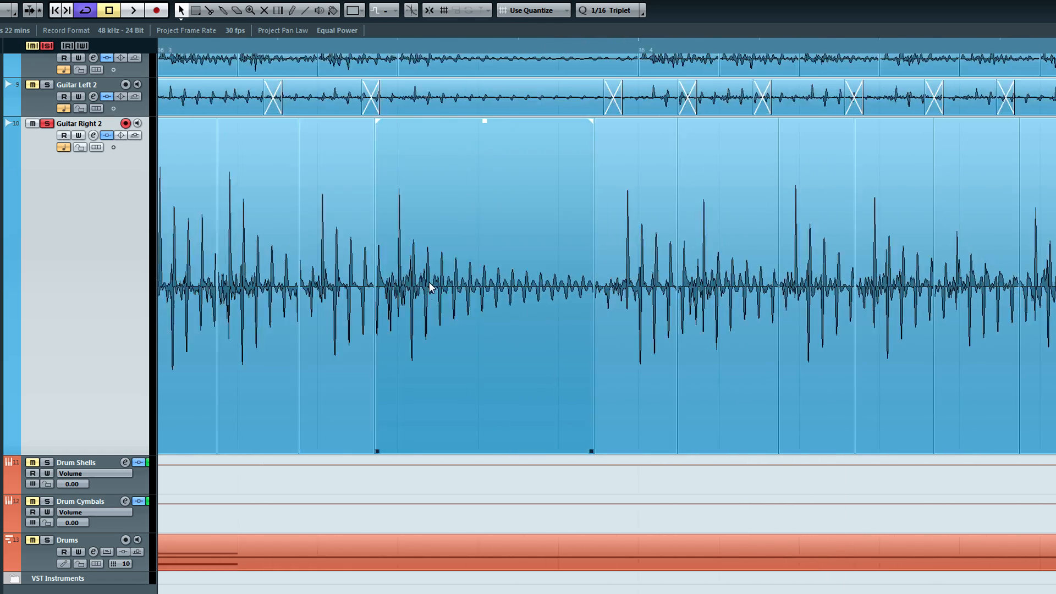
{"action": "scroll", "coordinate": [431, 286], "scroll_direction": "right", "scroll_amount": 4}
{"action": "left_click", "coordinate": [426, 289]}
{"action": "scroll", "coordinate": [278, 239], "scroll_direction": "left", "scroll_amount": 3}
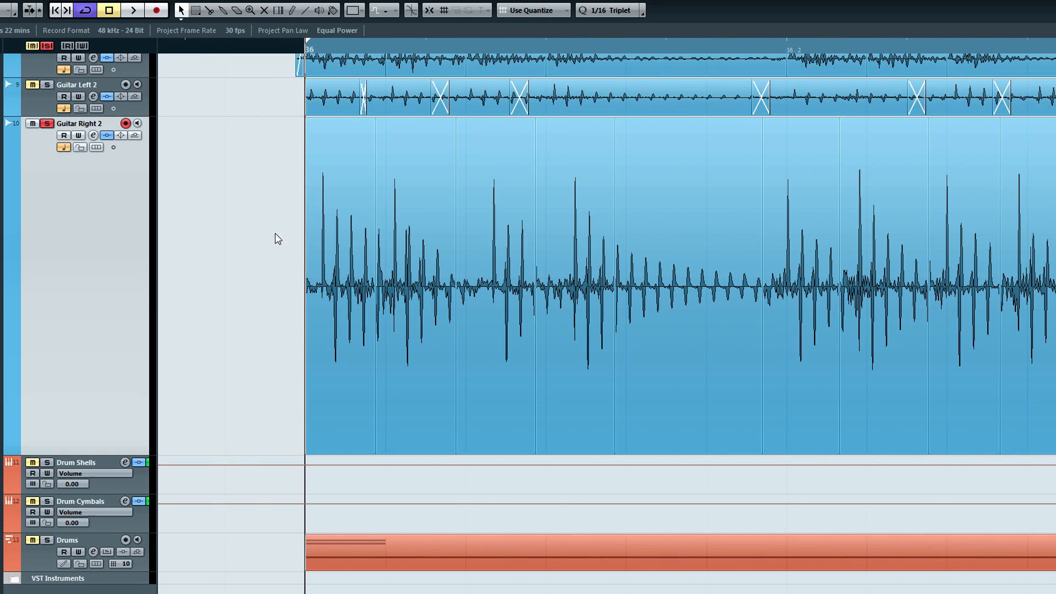
{"action": "left_click", "coordinate": [326, 252]}
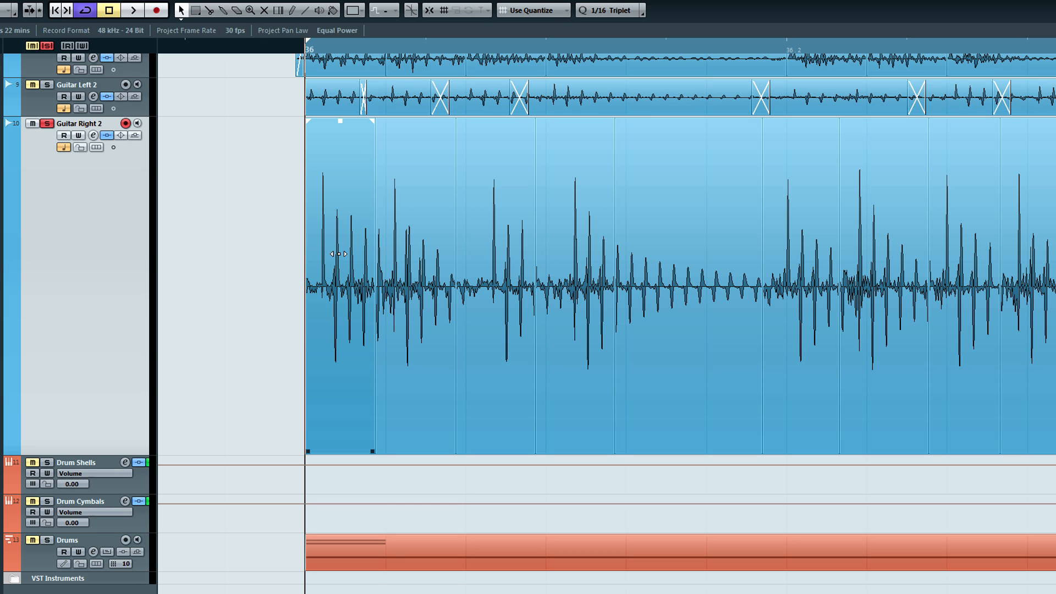
{"action": "left_click_drag", "start_coordinate": [344, 255], "coordinate": [327, 255]}
{"action": "left_click", "coordinate": [412, 266]}
{"action": "left_click_drag", "start_coordinate": [412, 267], "coordinate": [404, 266]}
{"action": "left_click_drag", "start_coordinate": [515, 264], "coordinate": [491, 264]}
{"action": "mouse_move", "coordinate": [584, 257]}
{"action": "left_mouse_down"}
{"action": "mouse_move", "coordinate": [557, 257]}
{"action": "mouse_move", "coordinate": [602, 256]}
{"action": "left_mouse_up"}
{"action": "left_click", "coordinate": [660, 258]}
- Slip the audio inside the Guitar Right 2 slices in the second beat of bar 36 onto the grid
{"action": "scroll", "coordinate": [649, 259], "scroll_direction": "right", "scroll_amount": 5}
{"action": "left_click", "coordinate": [526, 266]}
{"action": "left_click", "coordinate": [595, 257]}
{"action": "left_click_drag", "start_coordinate": [748, 245], "coordinate": [761, 245]}
{"action": "scroll", "coordinate": [748, 270], "scroll_direction": "right", "scroll_amount": 3}
- Slip the audio inside the Guitar Right 2 slices in the third beat of bar 36 onto the grid
{"action": "left_click", "coordinate": [744, 286]}
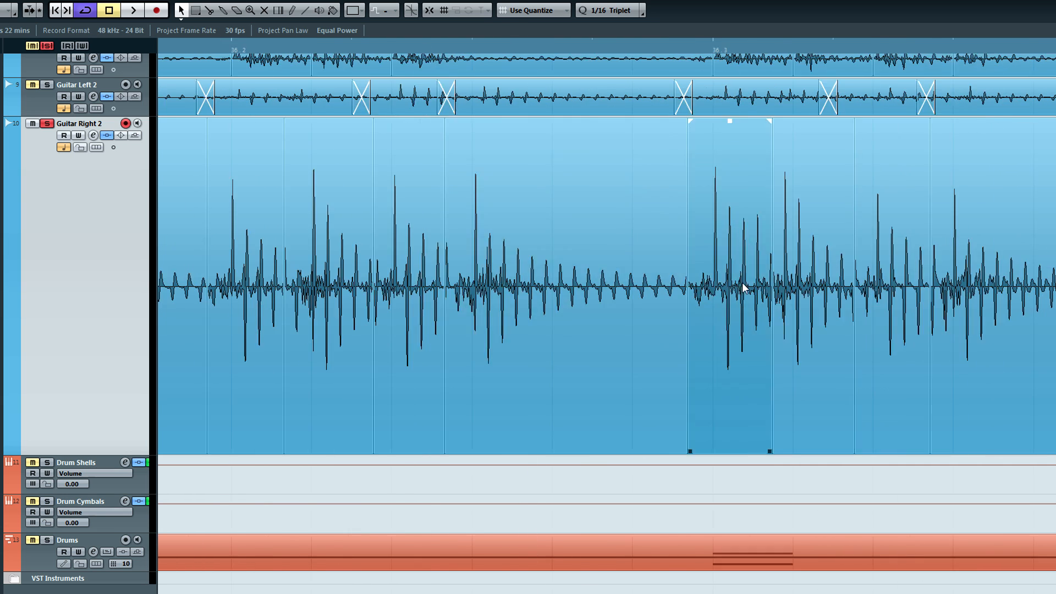
{"action": "scroll", "coordinate": [715, 264], "scroll_direction": "right", "scroll_amount": 2}
{"action": "left_click_drag", "start_coordinate": [628, 227], "coordinate": [601, 237]}
{"action": "scroll", "coordinate": [660, 234], "scroll_direction": "right", "scroll_amount": 1}
{"action": "left_click", "coordinate": [678, 238]}
{"action": "left_click_drag", "start_coordinate": [692, 232], "coordinate": [694, 232]}
{"action": "scroll", "coordinate": [632, 238], "scroll_direction": "right", "scroll_amount": 3}
- Slip the audio inside the Guitar Right 2 slices in the fourth beat of bar 36 onto the grid
{"action": "left_click_drag", "start_coordinate": [537, 242], "coordinate": [548, 243]}
{"action": "left_click_drag", "start_coordinate": [617, 254], "coordinate": [635, 254]}
{"action": "scroll", "coordinate": [605, 248], "scroll_direction": "right", "scroll_amount": 3}
{"action": "scroll", "coordinate": [566, 247], "scroll_direction": "right", "scroll_amount": 3}
{"action": "left_click", "coordinate": [566, 247]}
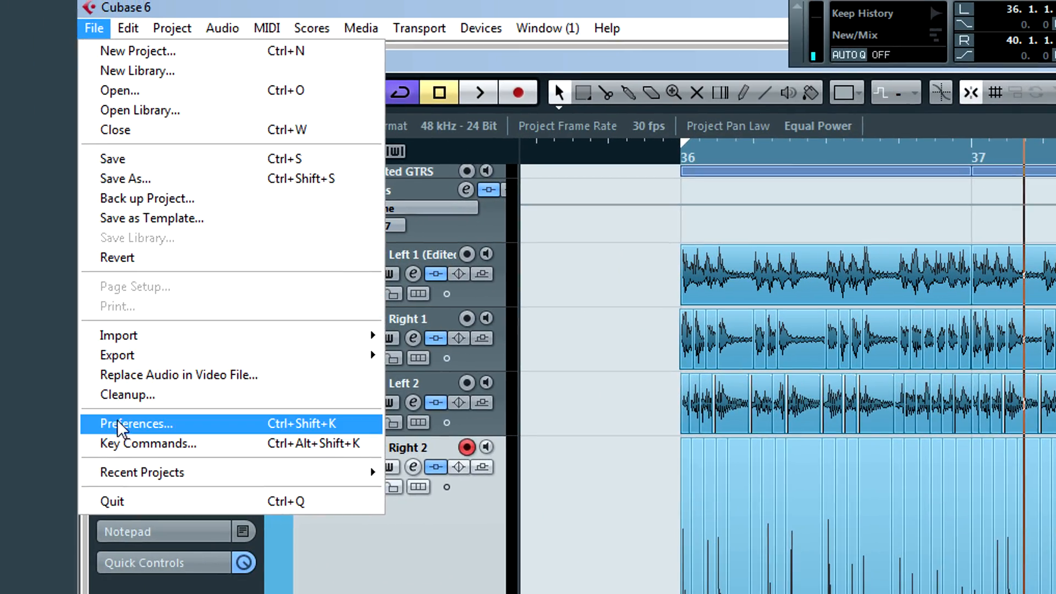
- Open the Tool Modifiers preferences and look up the modifier actions in the Select Tool category
{"action": "left_click", "coordinate": [85, 391]}
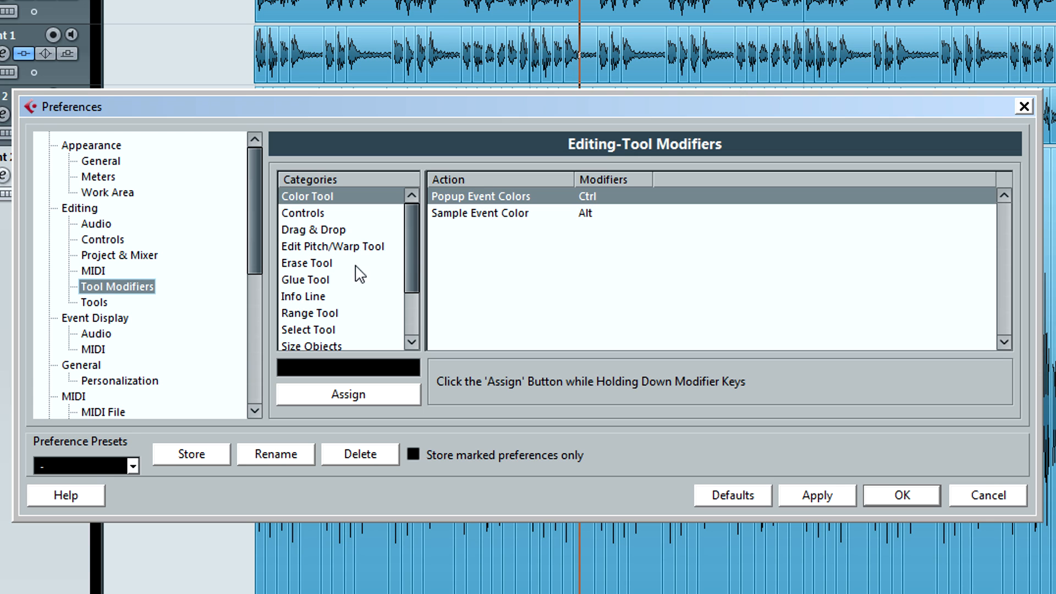
{"action": "left_click_drag", "start_coordinate": [413, 261], "coordinate": [421, 297]}
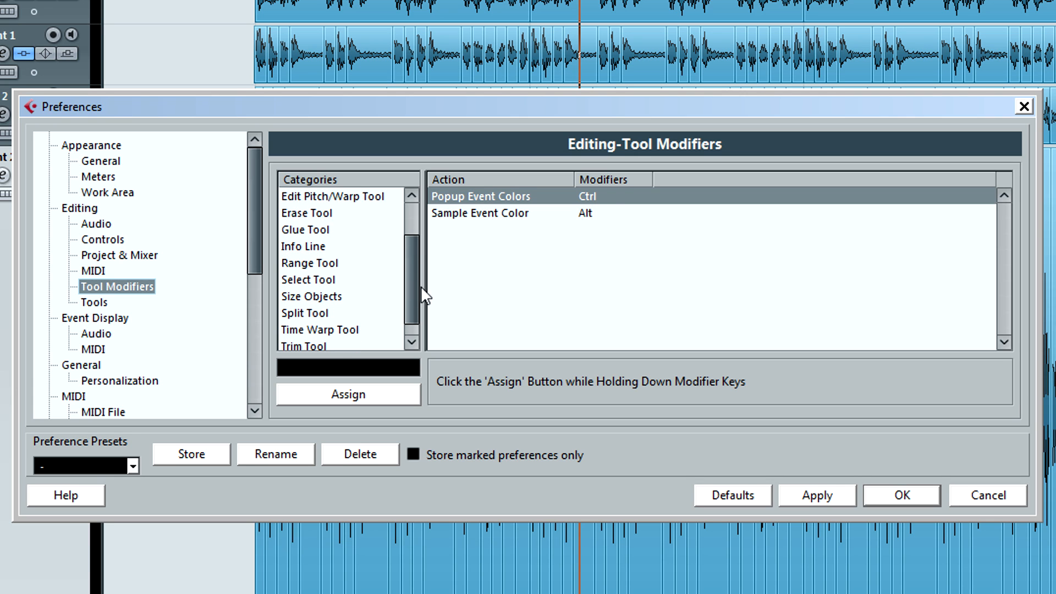
{"action": "left_click", "coordinate": [336, 281]}
{"action": "left_click", "coordinate": [473, 214]}
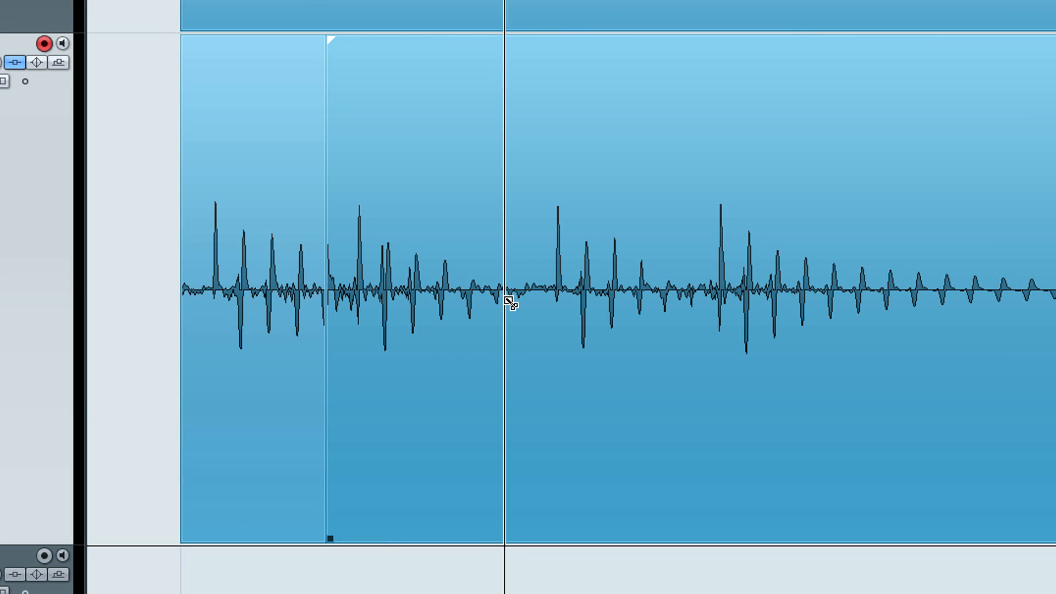
- Split the Guitar Right 2 event just before its third note transient and slip the audio inside a slice earlier
{"action": "left_click", "coordinate": [523, 280]}
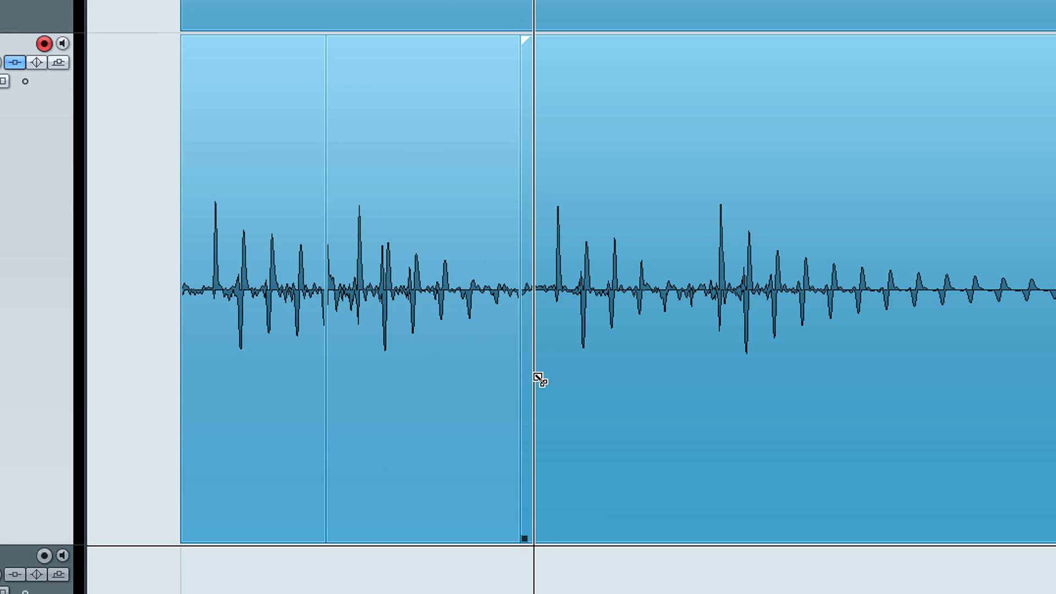
{"action": "left_click_drag", "start_coordinate": [666, 242], "coordinate": [595, 271]}
{"action": "left_click", "coordinate": [696, 269]}
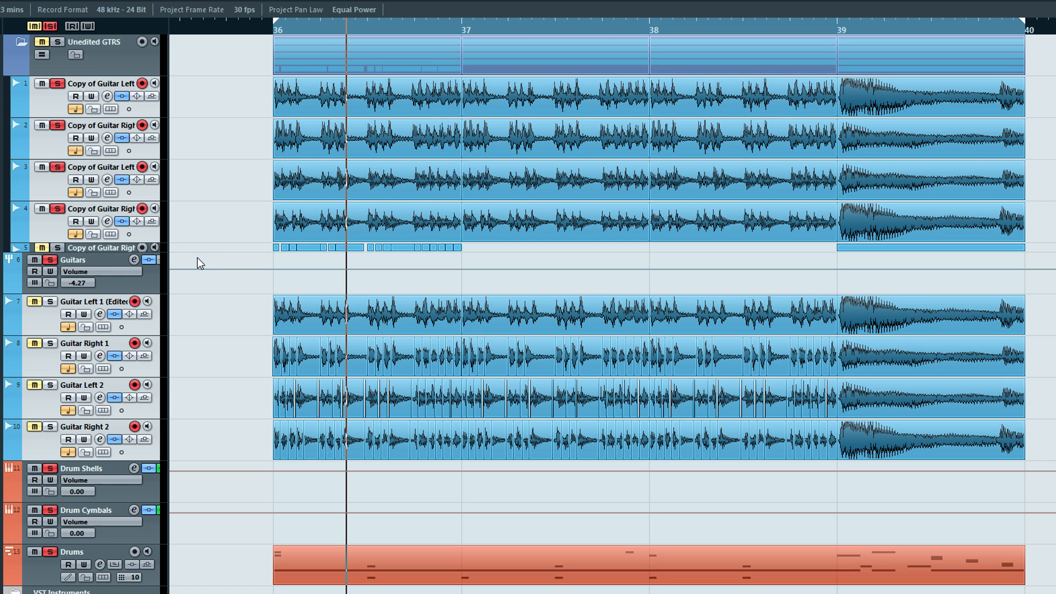
- Play the section from bar 36, alternating solo between the unedited guitar copies and the edited guitar tracks to compare them
{"action": "key", "text": "KP_1"}
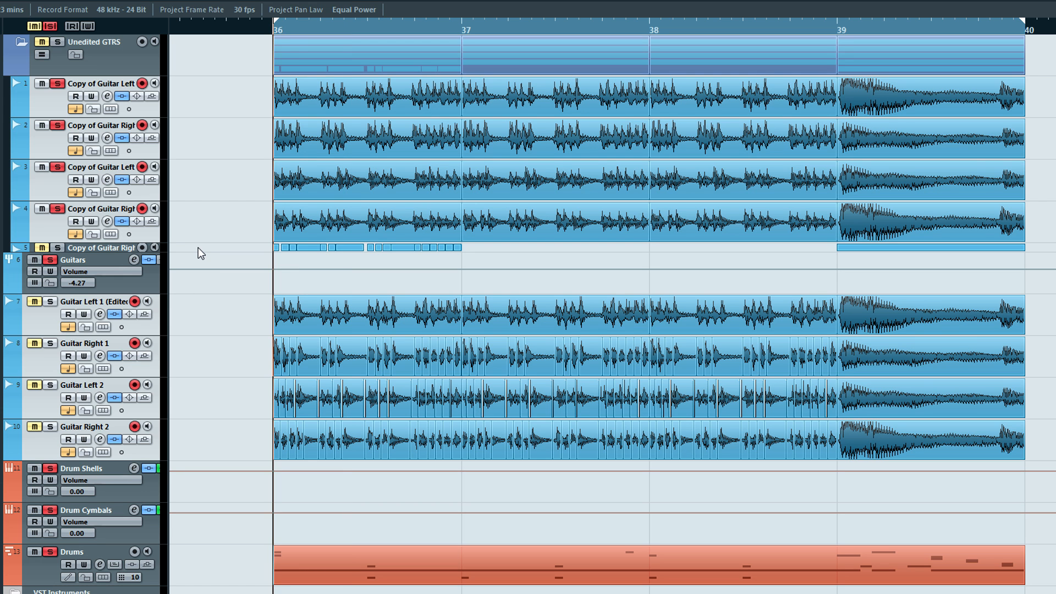
{"action": "key", "text": "space"}
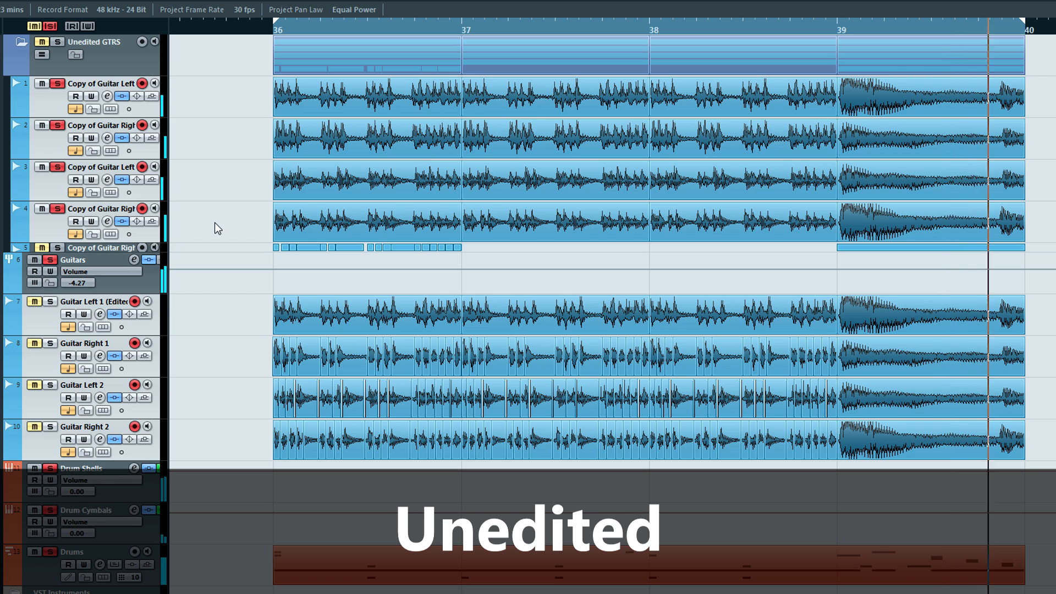
{"action": "key", "text": "s"}
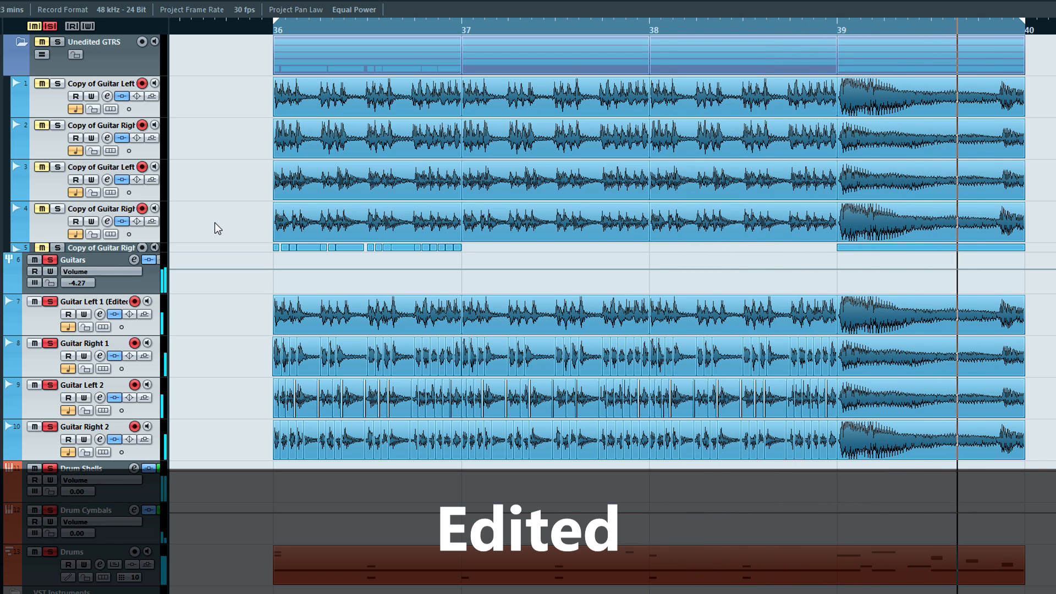
{"action": "key", "text": "s"}
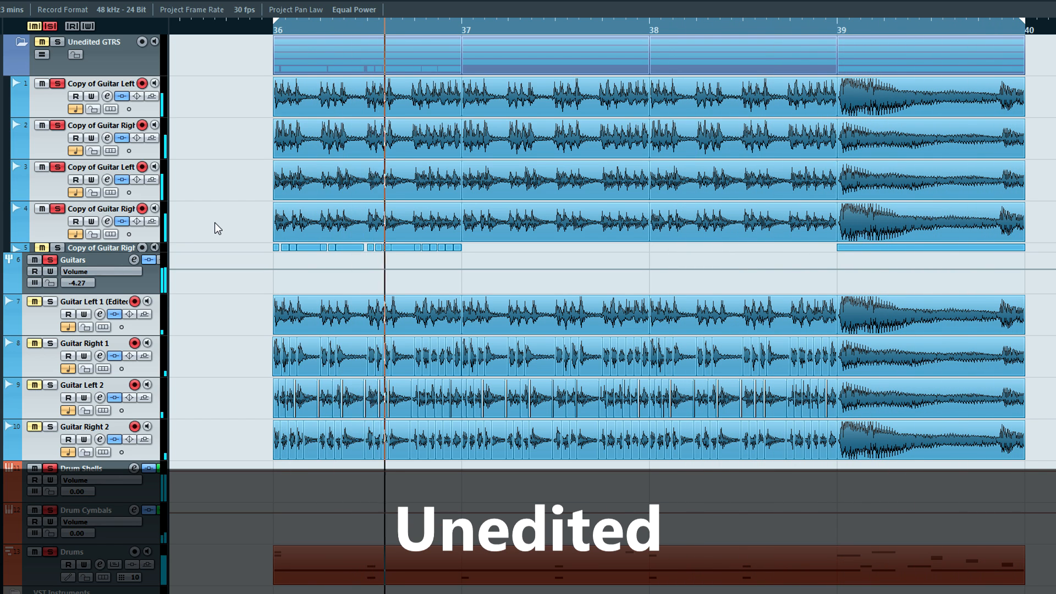
{"action": "key", "text": "s"}
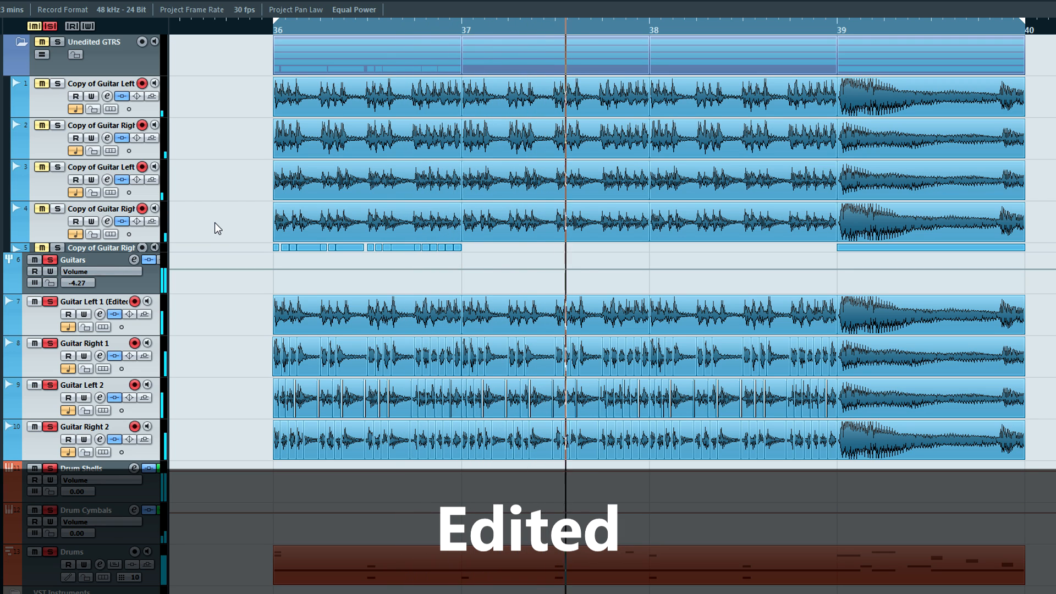
{"action": "key", "text": "s"}
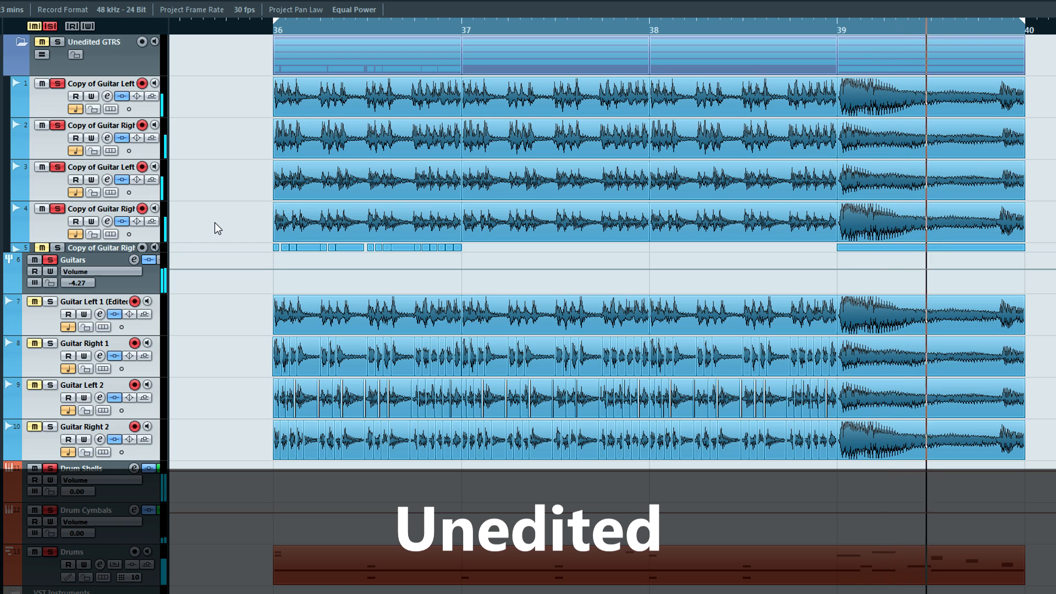
{"action": "key", "text": "s"}
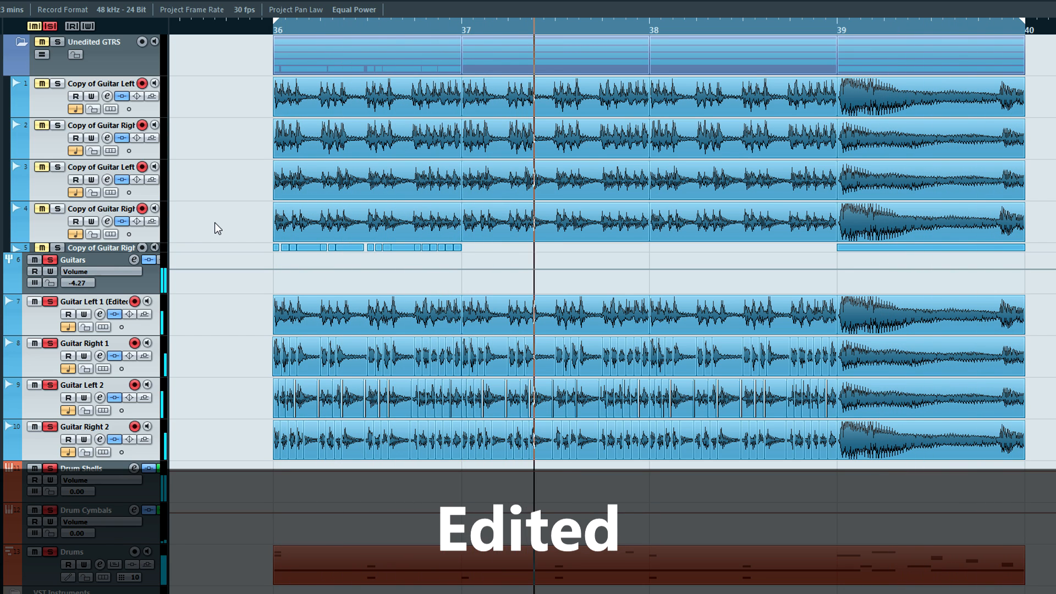
{"action": "key", "text": "s"}
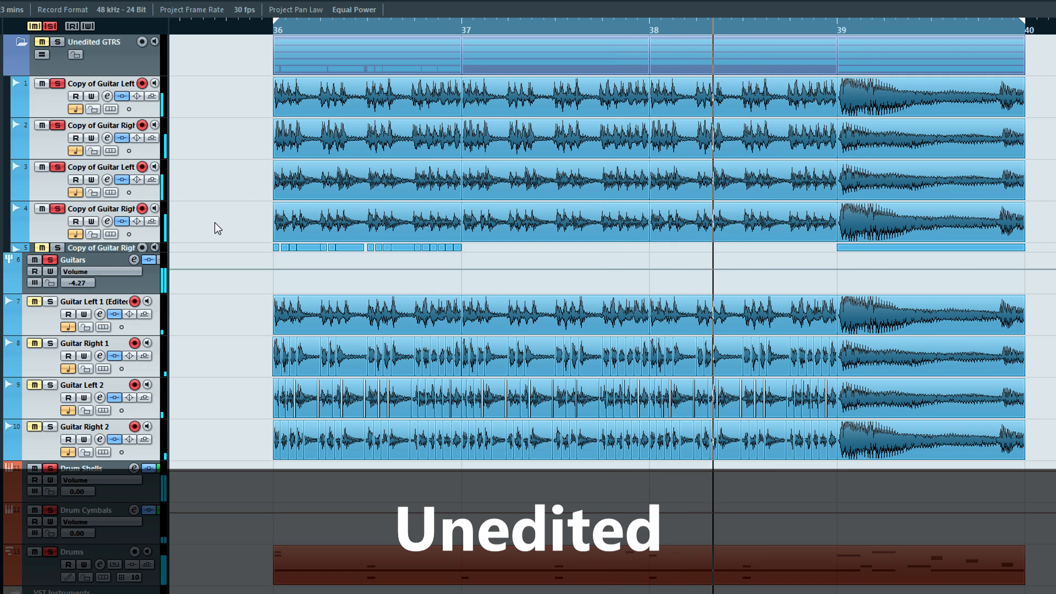
{"action": "key", "text": "s"}
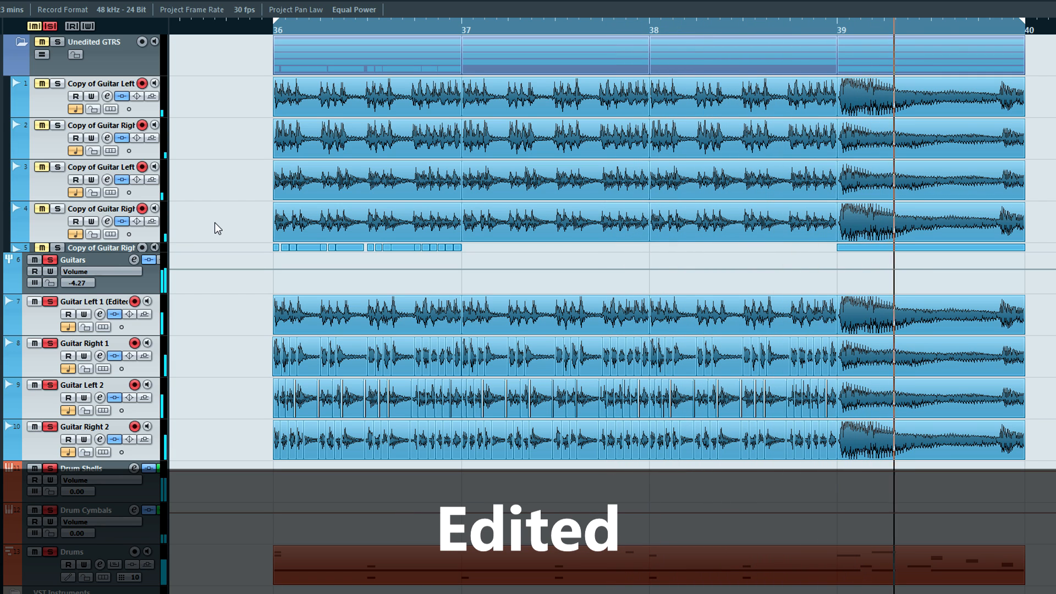